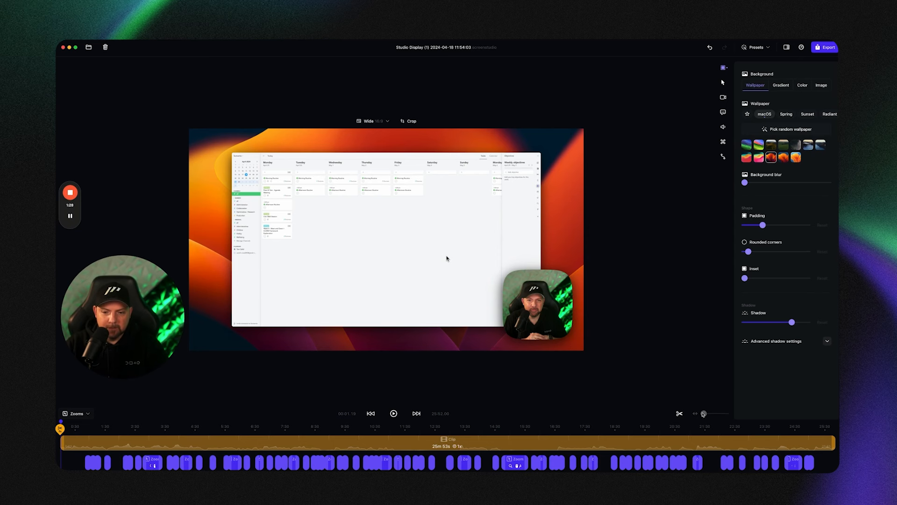
- Play the recording from about 0:25, try adding an extra zoom just before the first existing one, and remove it
drag(705, 414, 707, 415)
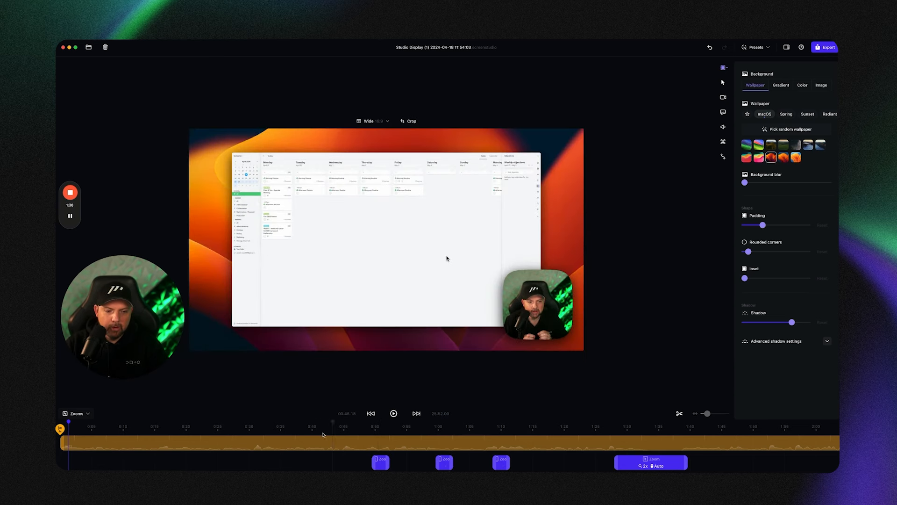
click(218, 439)
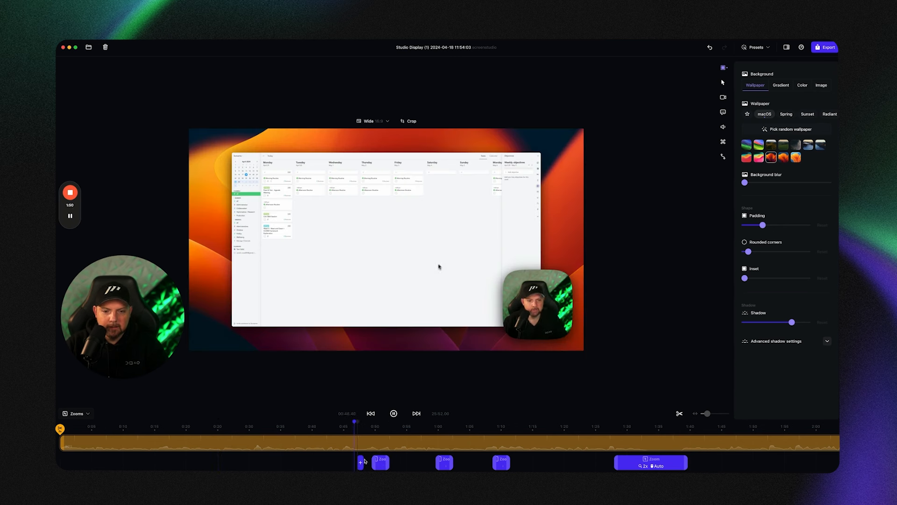
click(372, 462)
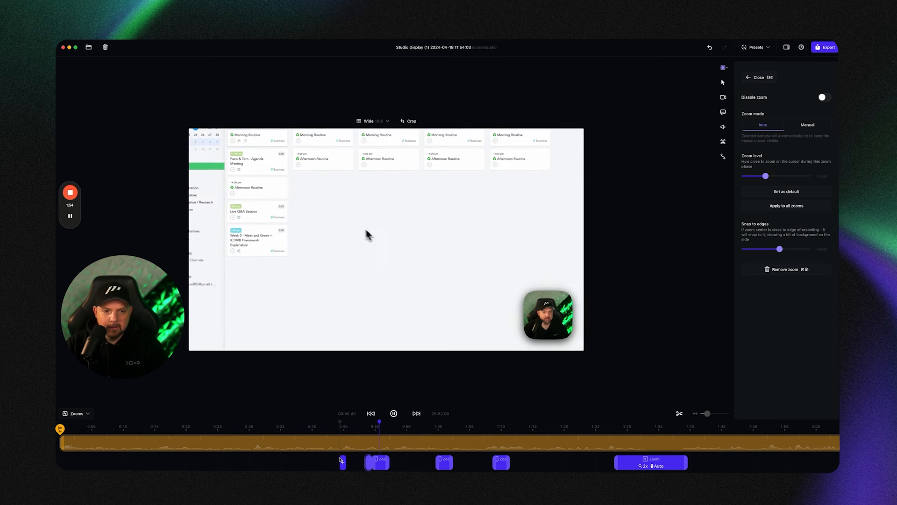
key(space)
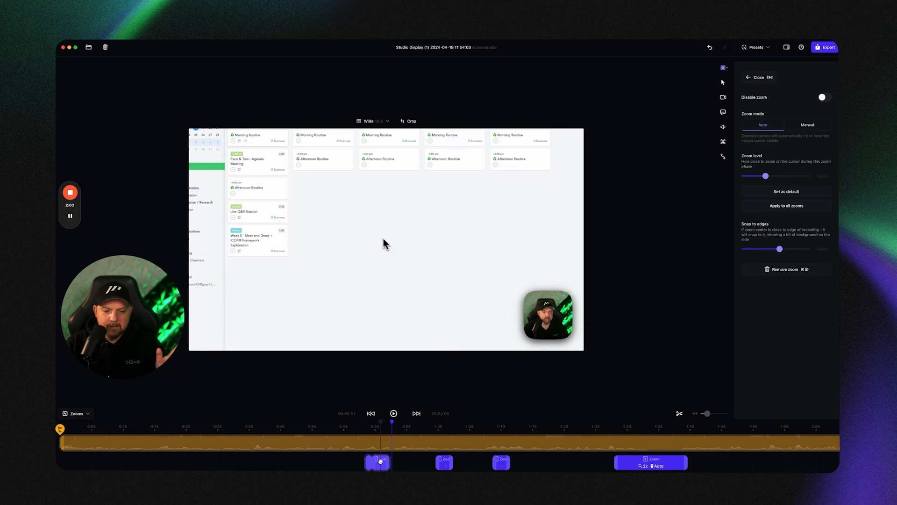
click(342, 463)
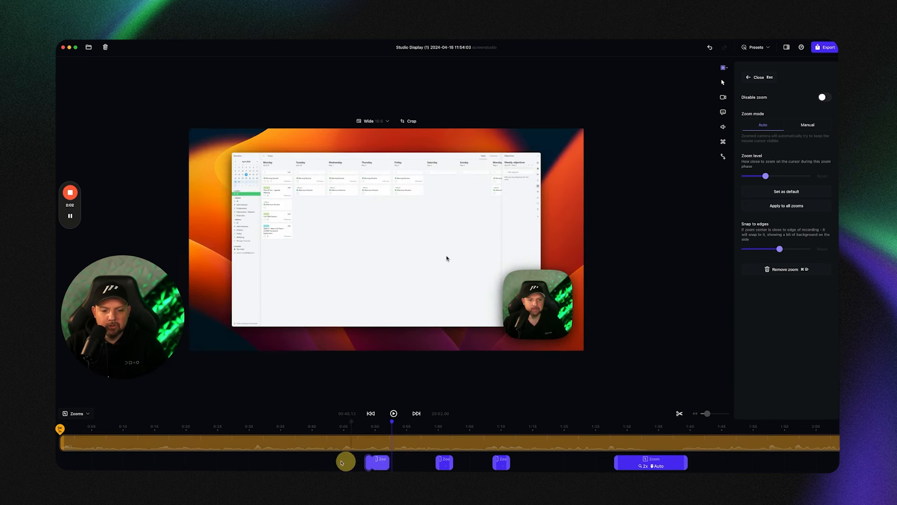
click(368, 462)
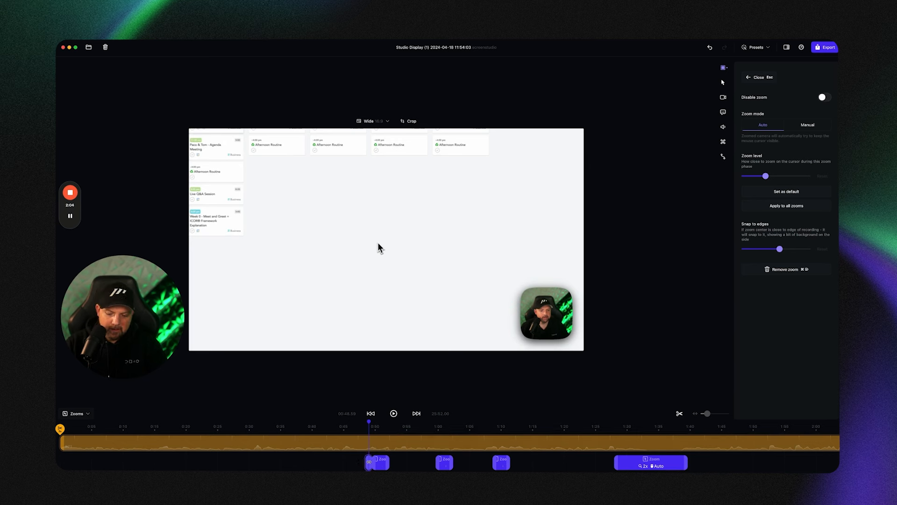
key(super+BackSpace)
- Preview the zoom at about 0:50, remove it, and replay that section without it
click(380, 462)
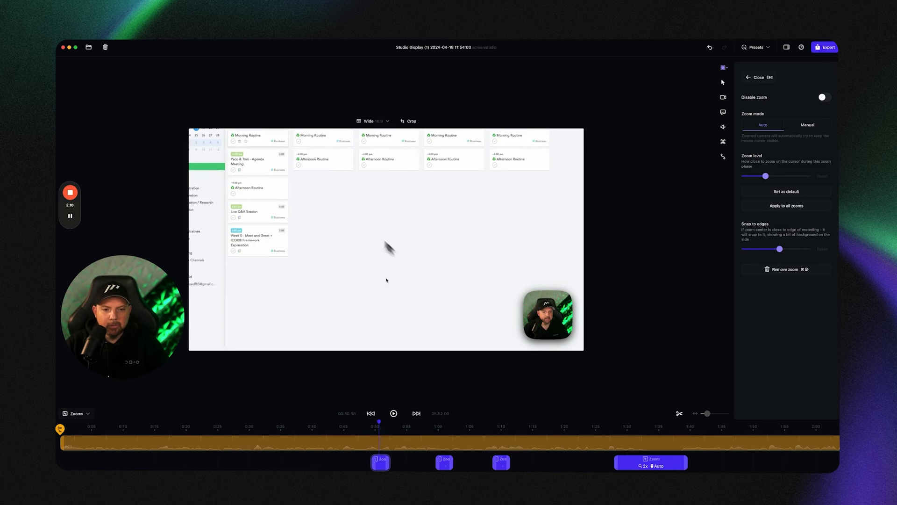
click(367, 439)
key(space)
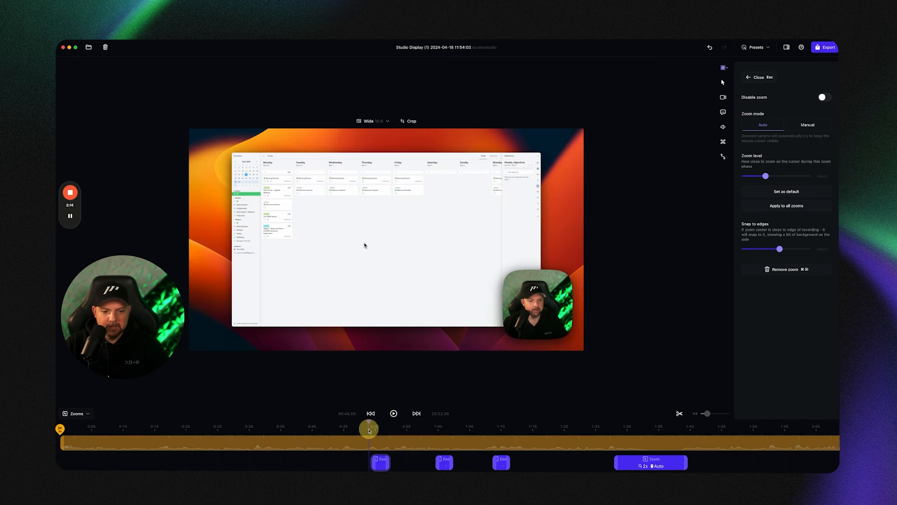
key(space)
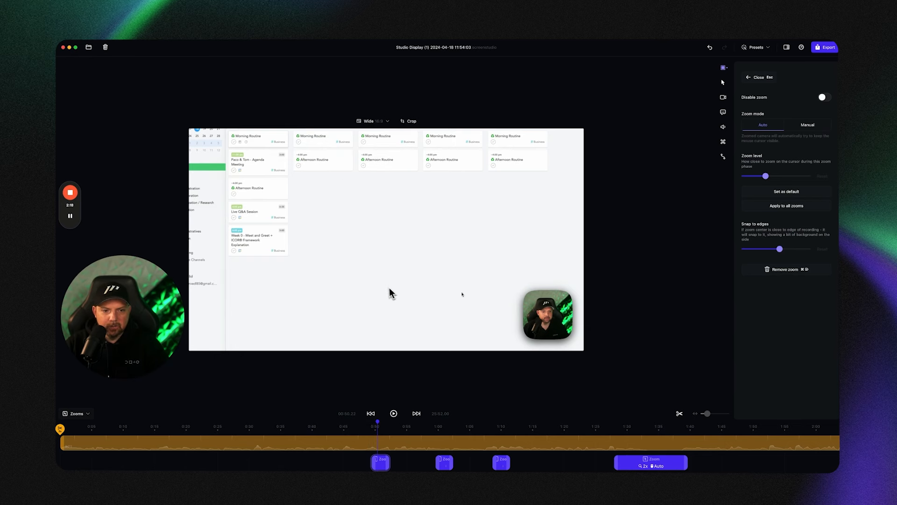
key(space)
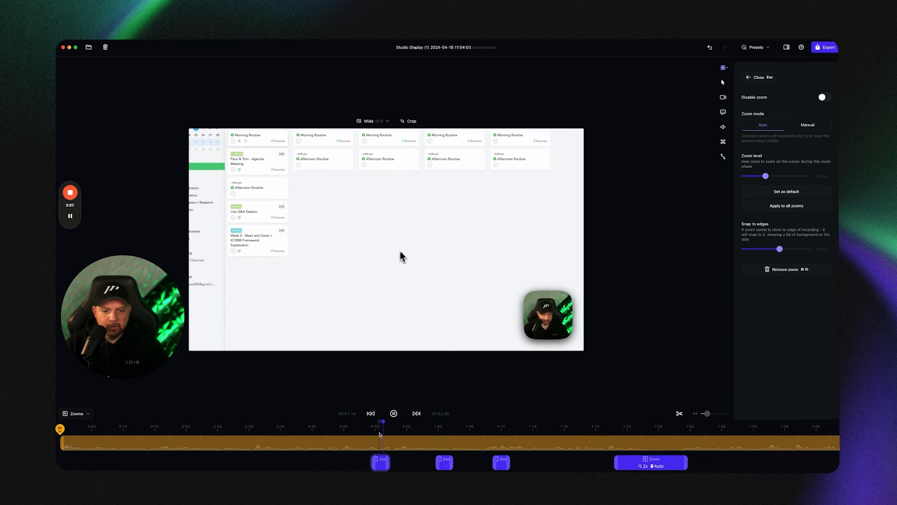
key(space)
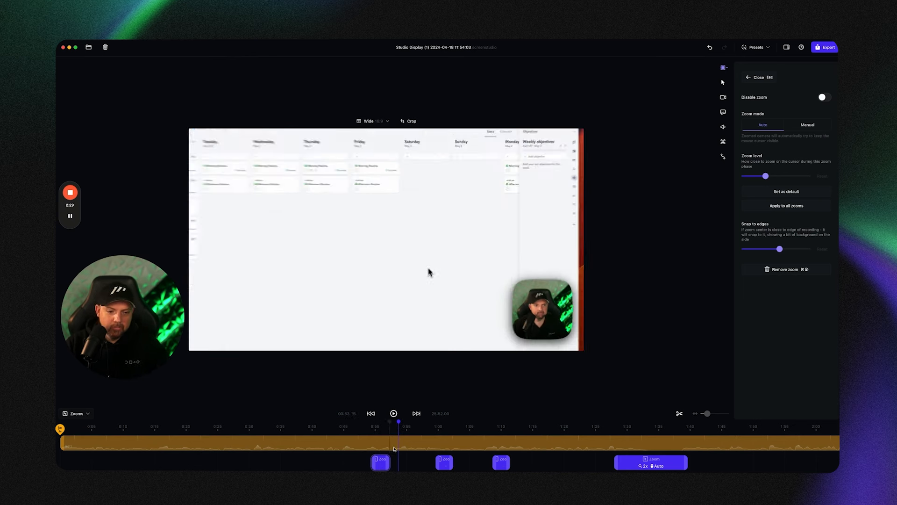
key(super+BackSpace)
click(362, 425)
key(space)
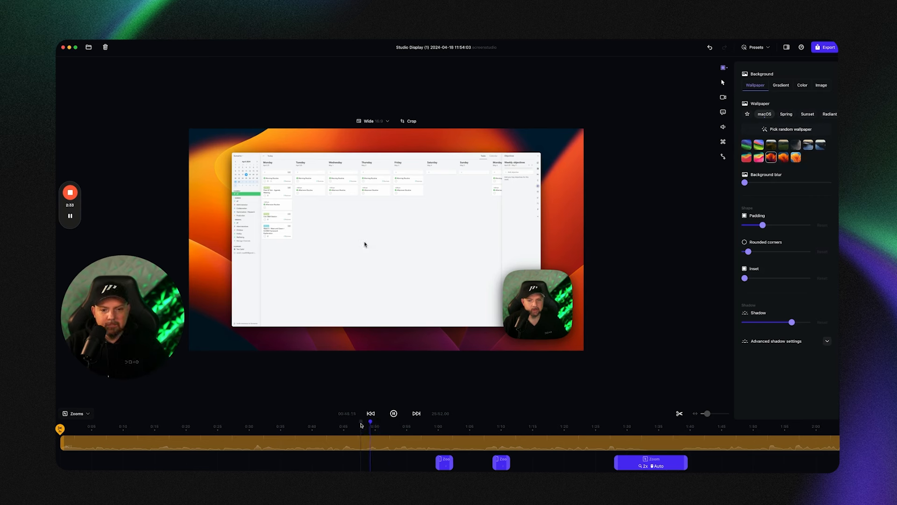
- Preview the short zoom at about 1:00 and remove it from the timeline
click(435, 428)
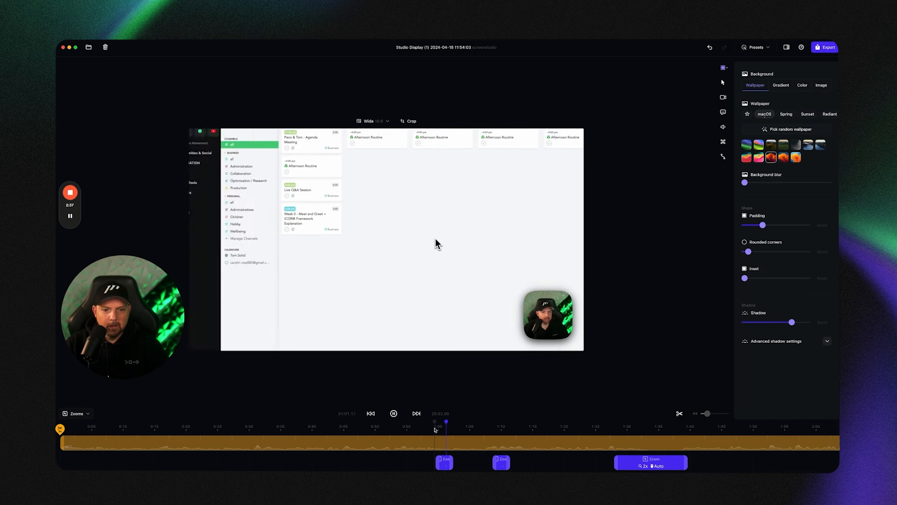
key(space)
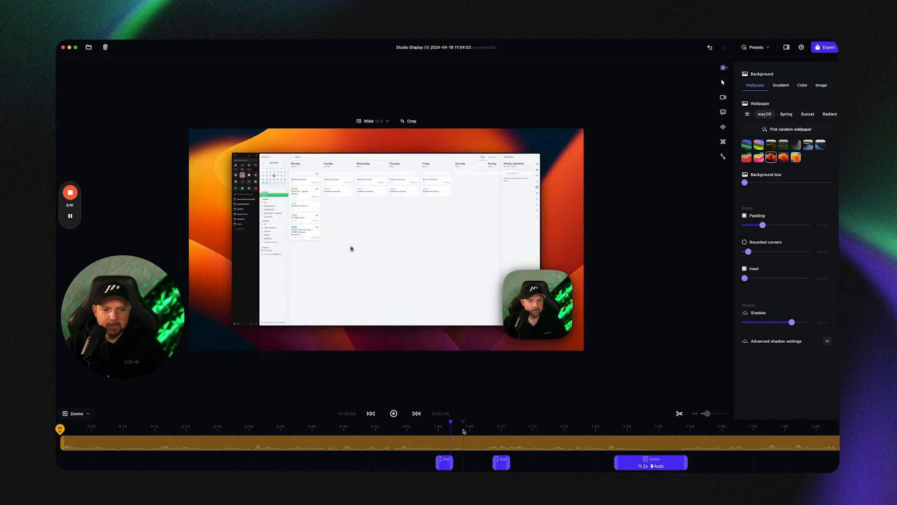
click(445, 463)
key(BackSpace)
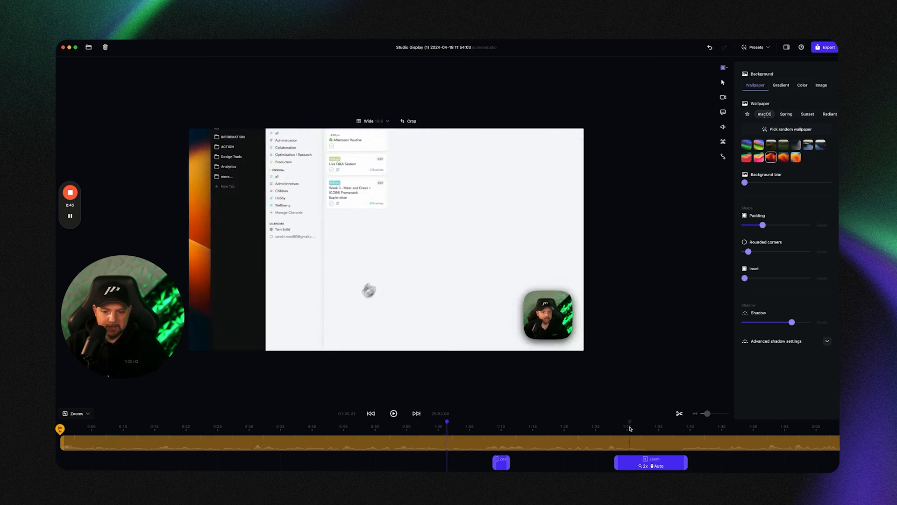
- Preview the opening of the long 2x zoom and return to just before its start at about 1:28
click(613, 429)
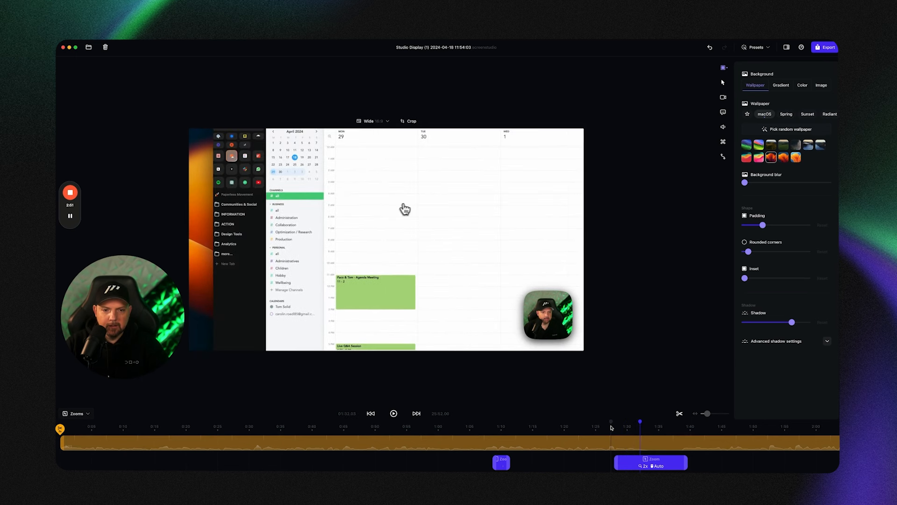
click(610, 424)
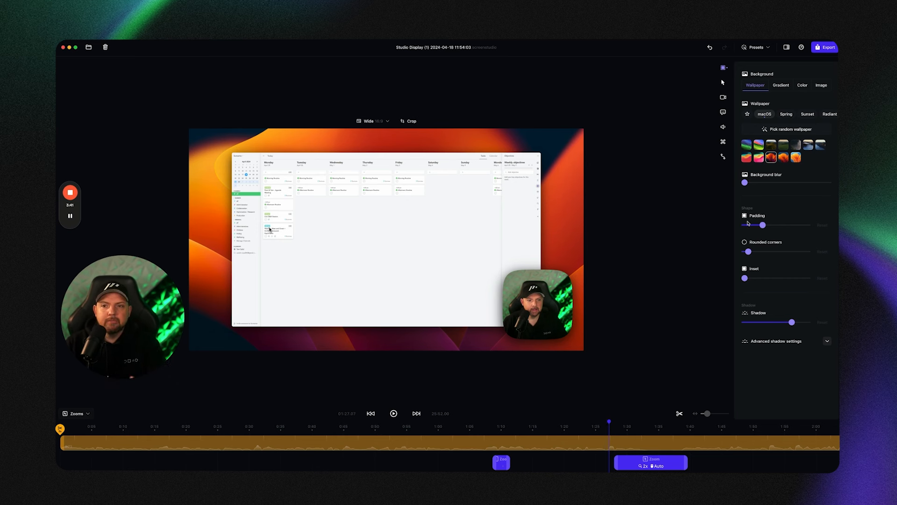
- Examine the export options, including GIF output at 1080p, and leave without exporting
click(825, 47)
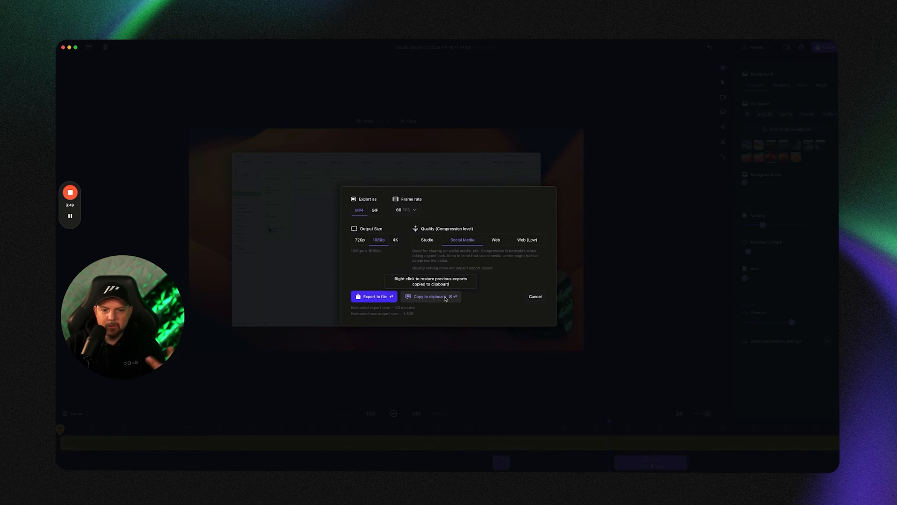
click(377, 211)
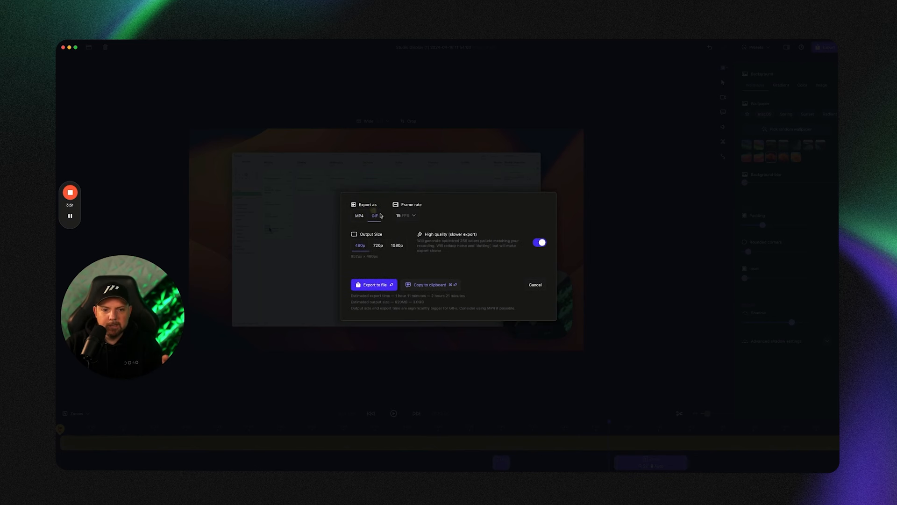
click(390, 242)
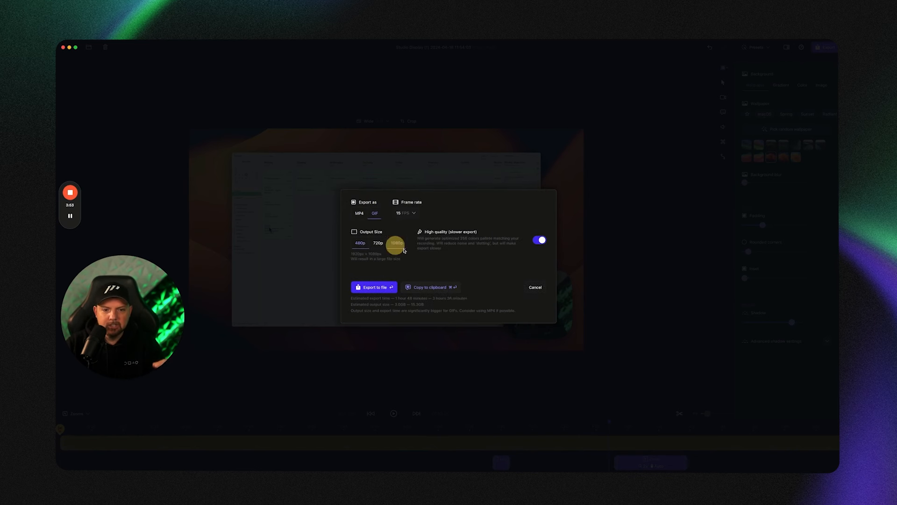
click(534, 286)
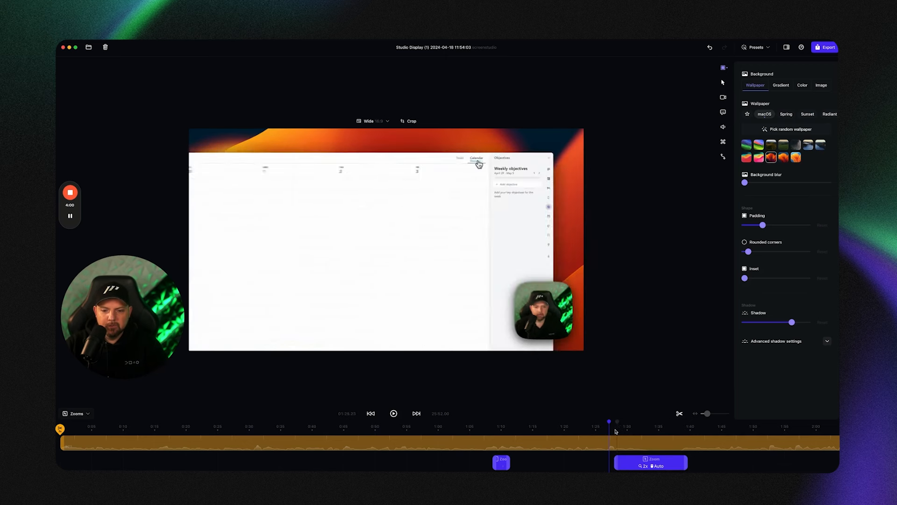
- Preview the long 2x zoom, shorten its end to about 1:36, and replay the ending
key(space)
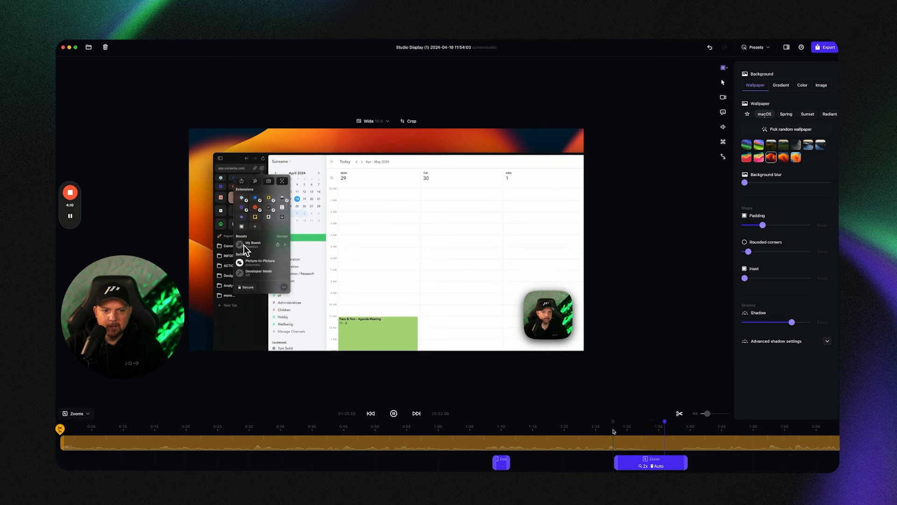
key(space)
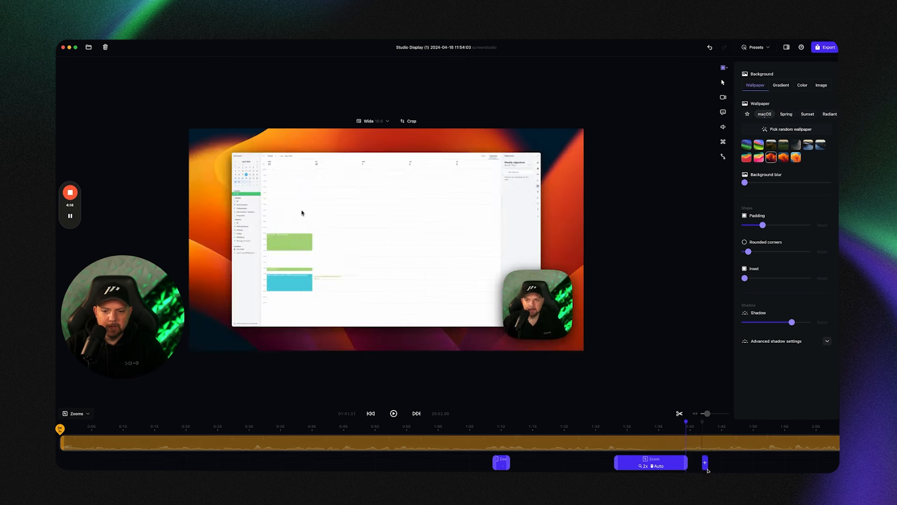
drag(687, 463, 667, 463)
click(657, 427)
key(space)
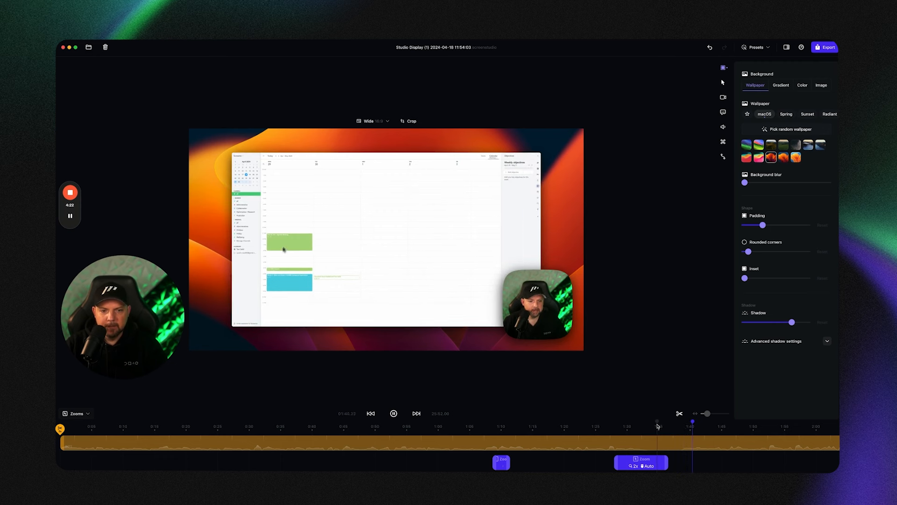
click(637, 459)
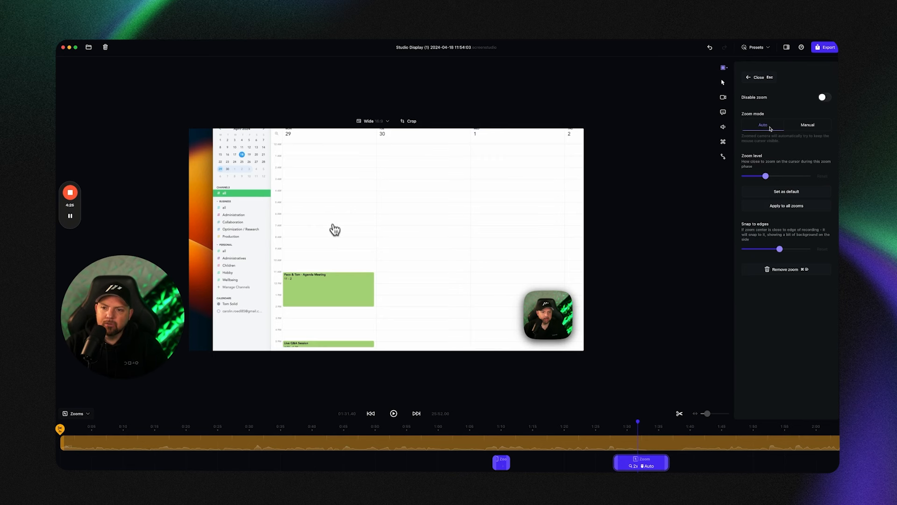
click(801, 127)
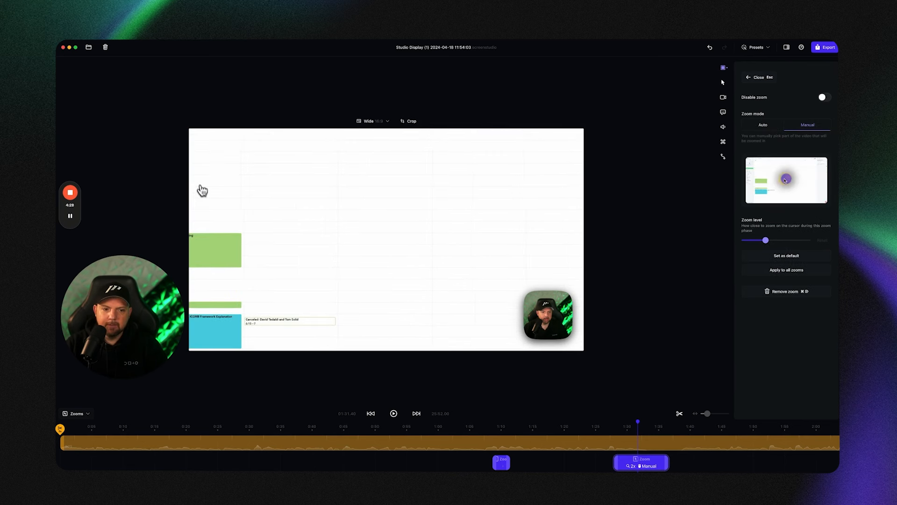
click(757, 188)
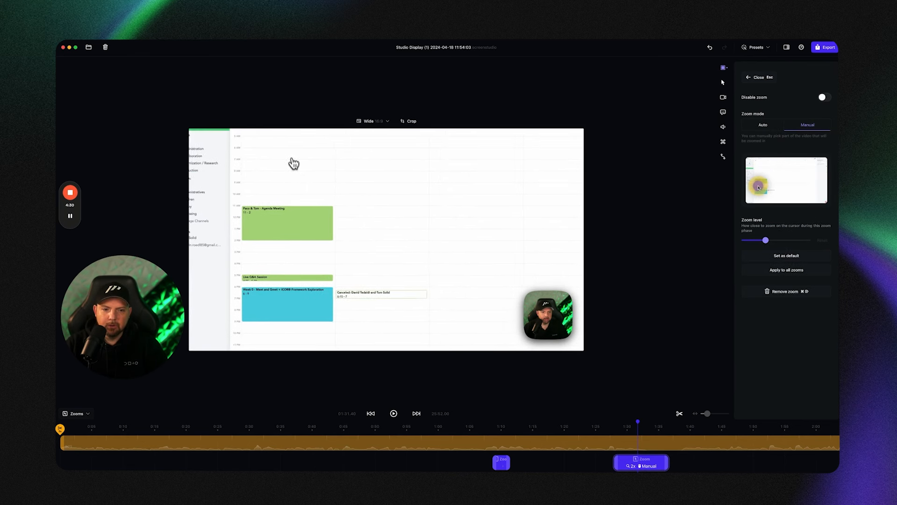
click(614, 426)
key(space)
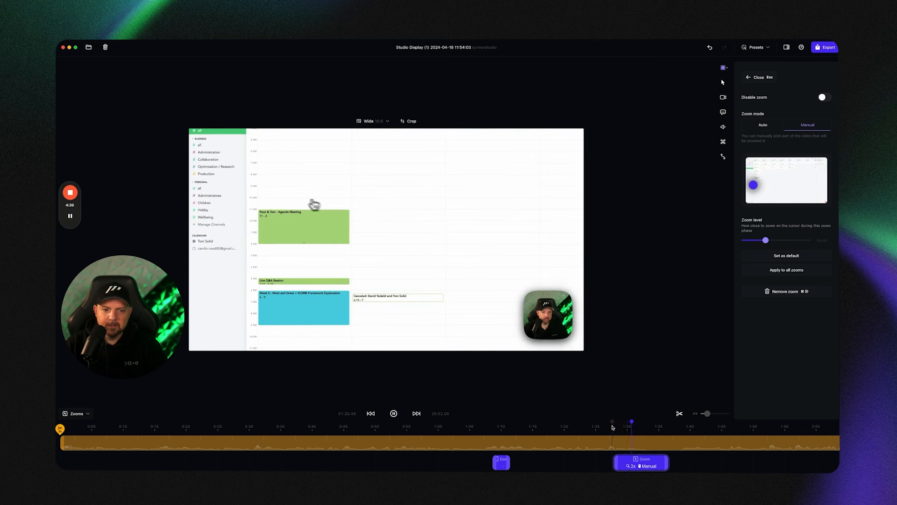
key(space)
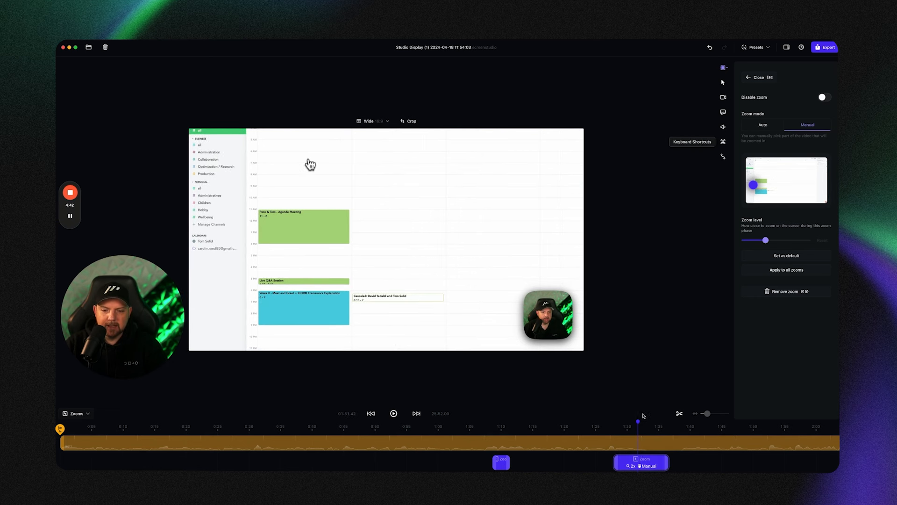
- Split the manual zoom at about 1:31 and aim its second part at the recording's lower-left area
click(680, 414)
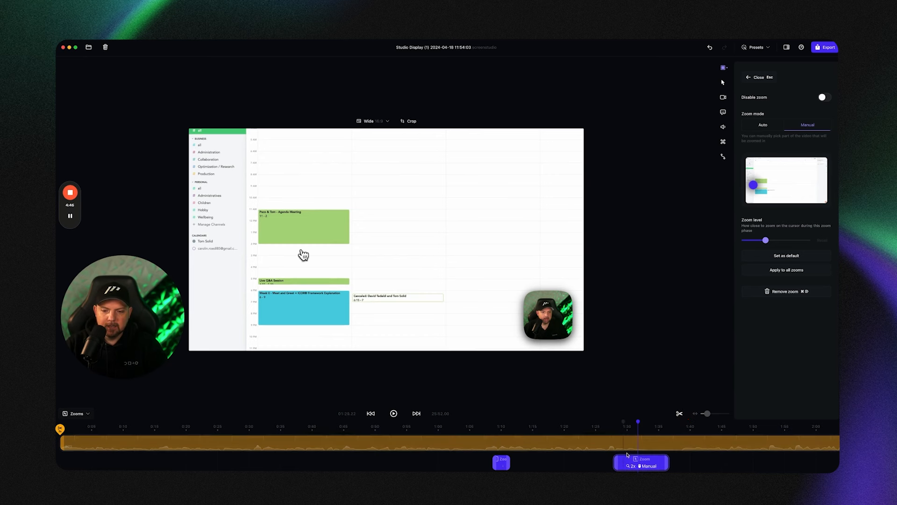
click(638, 462)
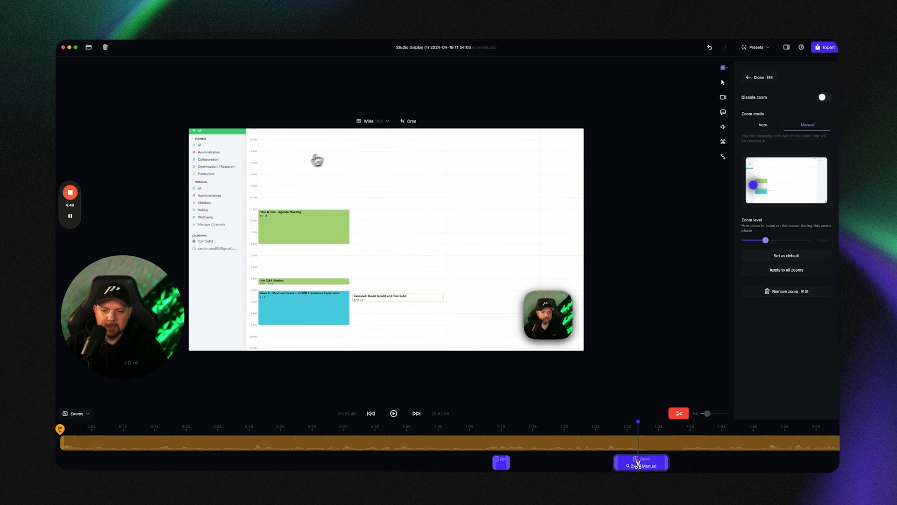
click(652, 462)
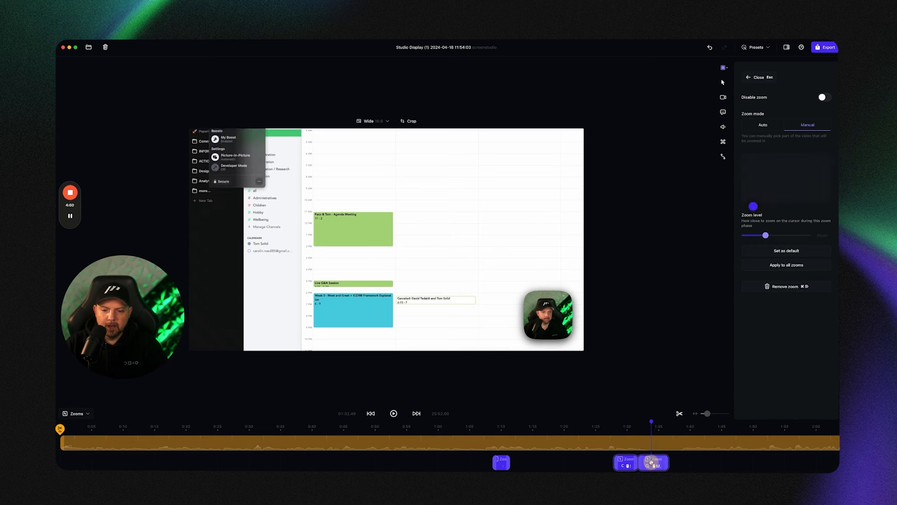
mouse_move(754, 186)
mouse_down()
mouse_move(765, 166)
mouse_move(751, 195)
mouse_up()
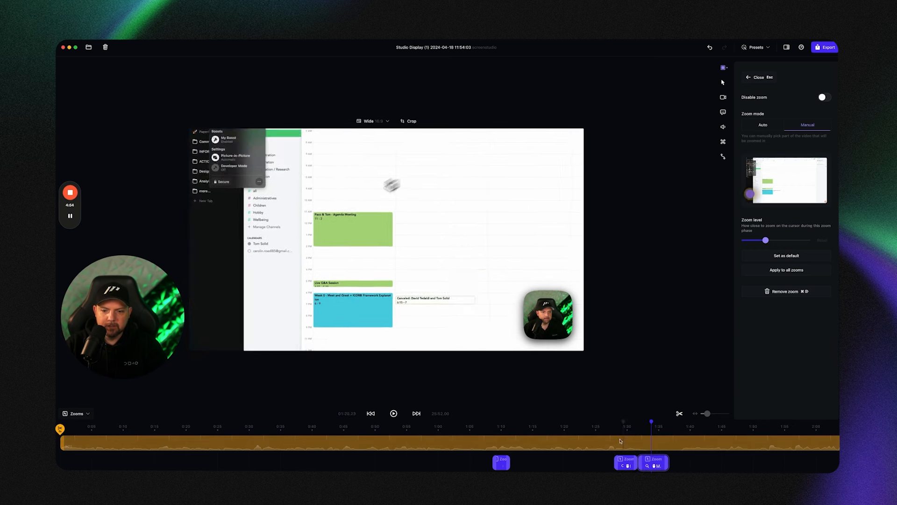
- Aim the first part of the split zoom at the recording's top-right corner, over the weekly objectives
click(626, 462)
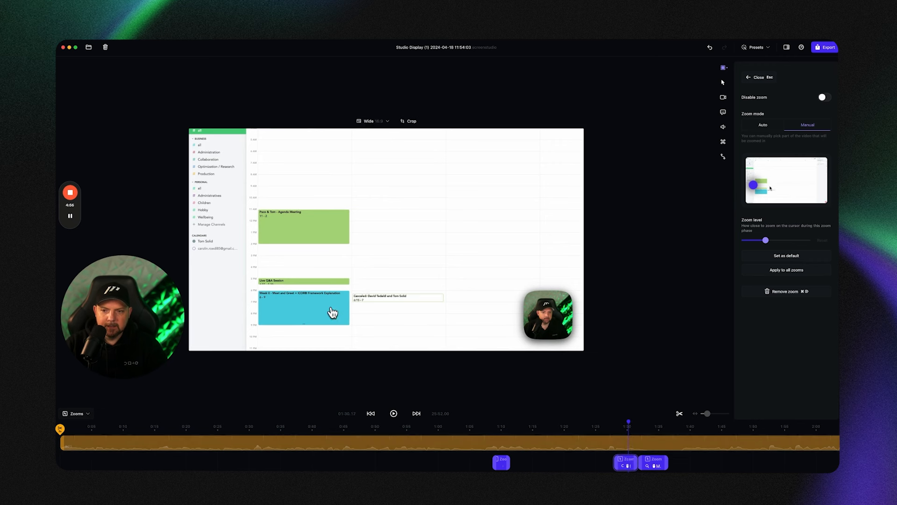
mouse_move(752, 186)
mouse_down()
mouse_move(796, 153)
mouse_move(826, 161)
mouse_up()
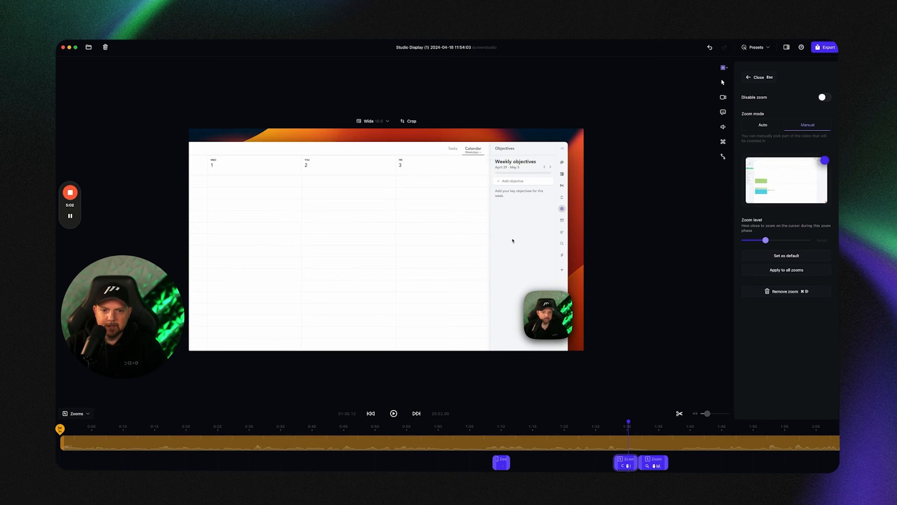
- Move the boundary between the two manual zooms earlier, to about 1:30, previewing the transition from around 1:27
click(610, 426)
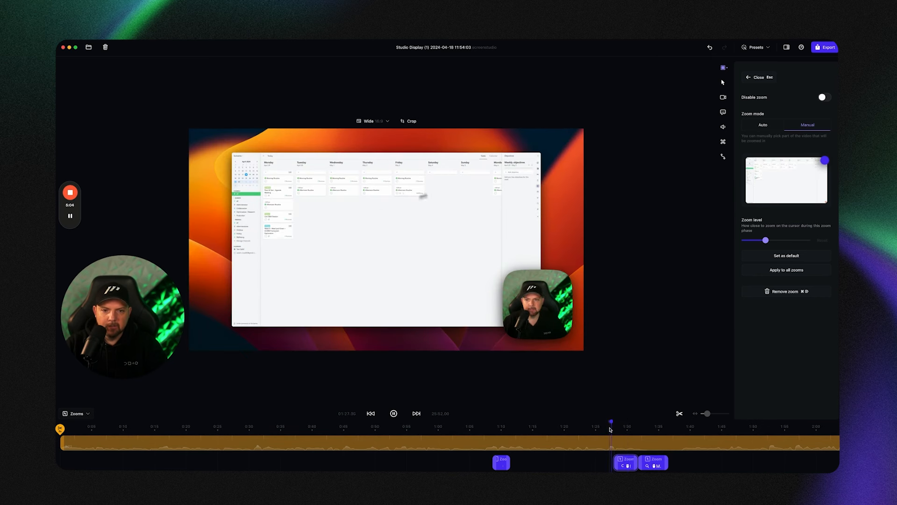
key(space)
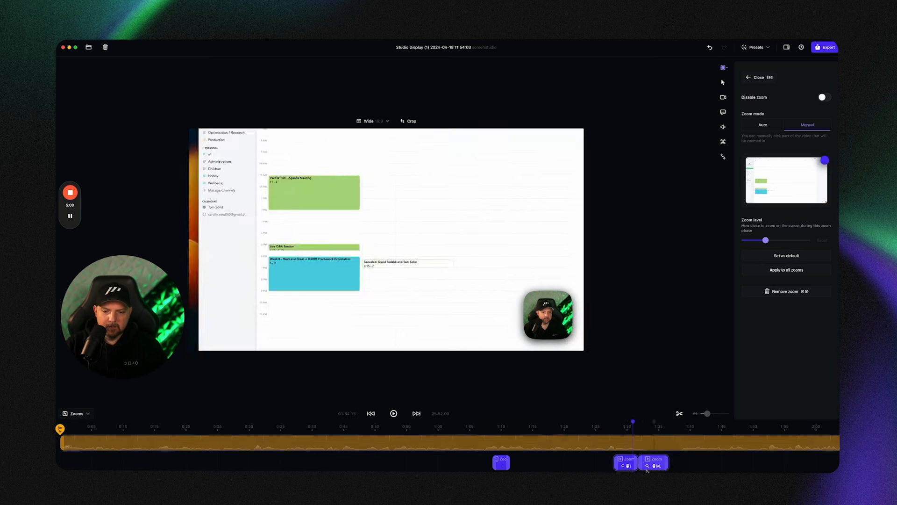
drag(628, 462, 622, 433)
click(625, 426)
key(space)
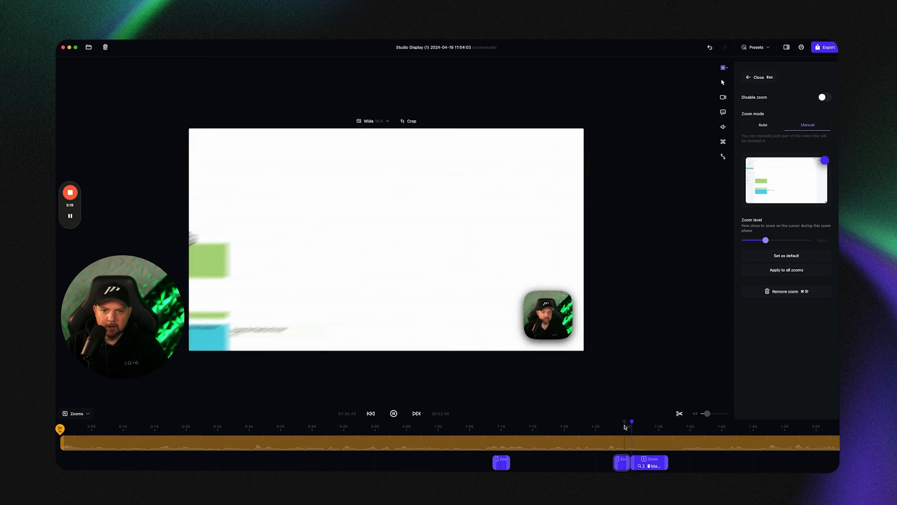
key(space)
click(627, 462)
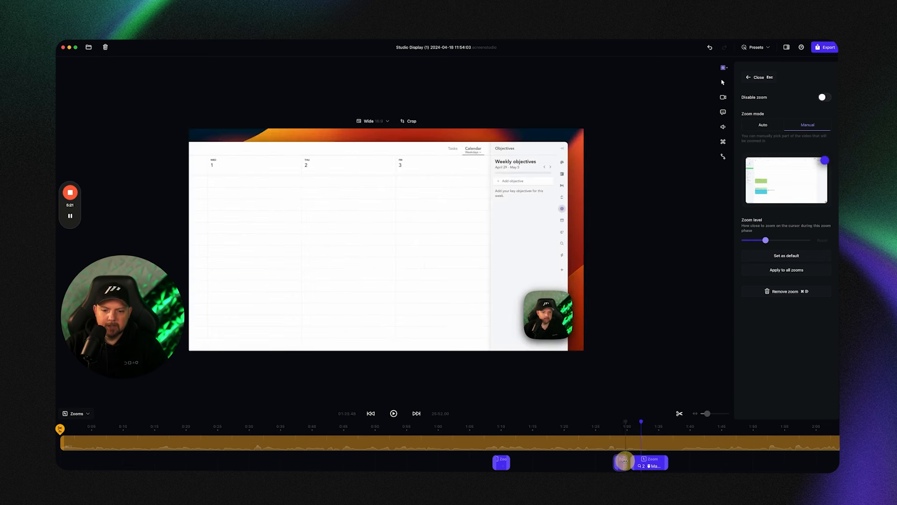
click(615, 426)
key(space)
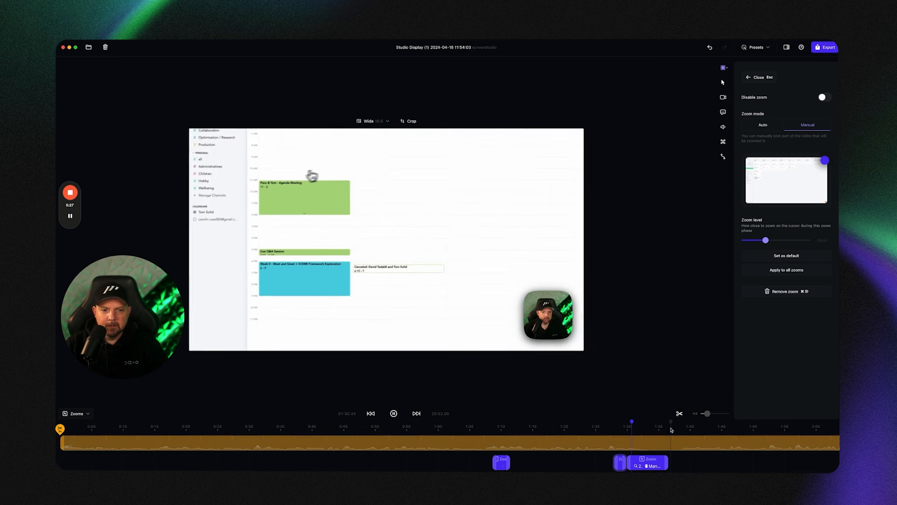
- Shorten the second manual zoom to end at about 1:33, preview it, and cut out the short section of footage after 1:34
drag(670, 464, 666, 462)
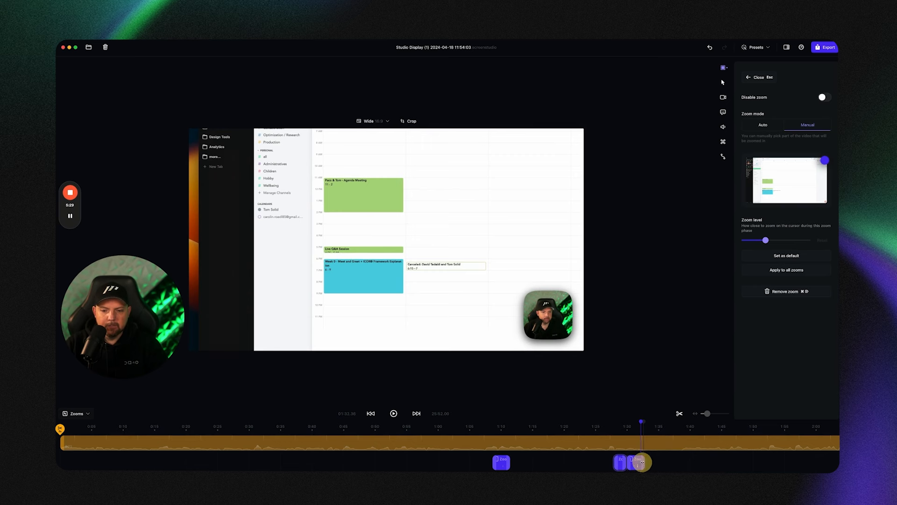
key(space)
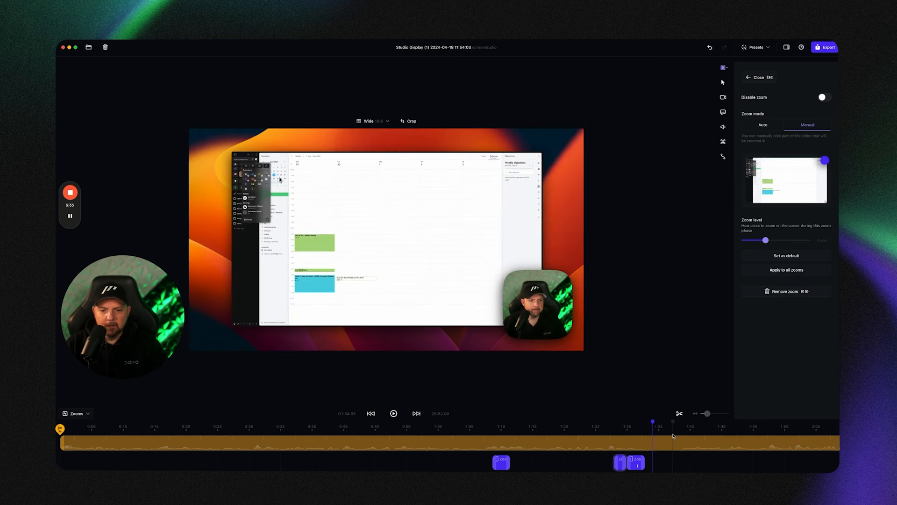
key(space)
key(c)
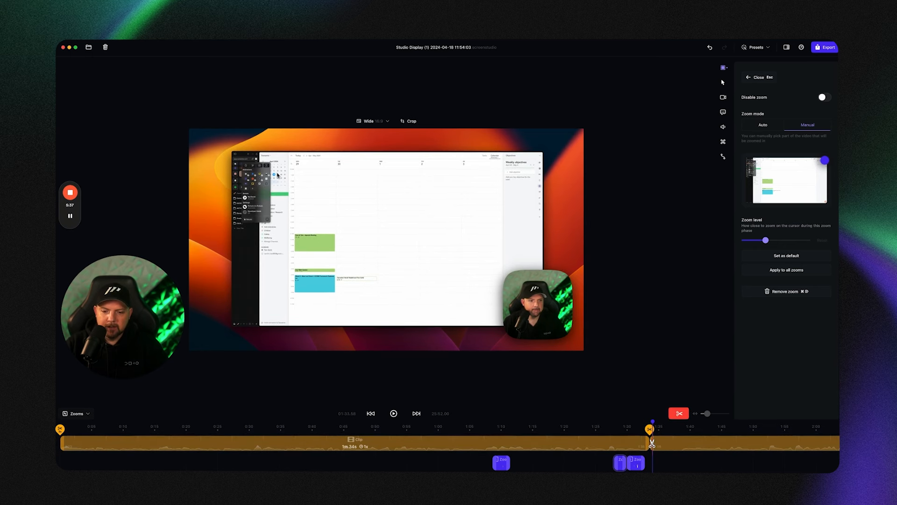
click(652, 443)
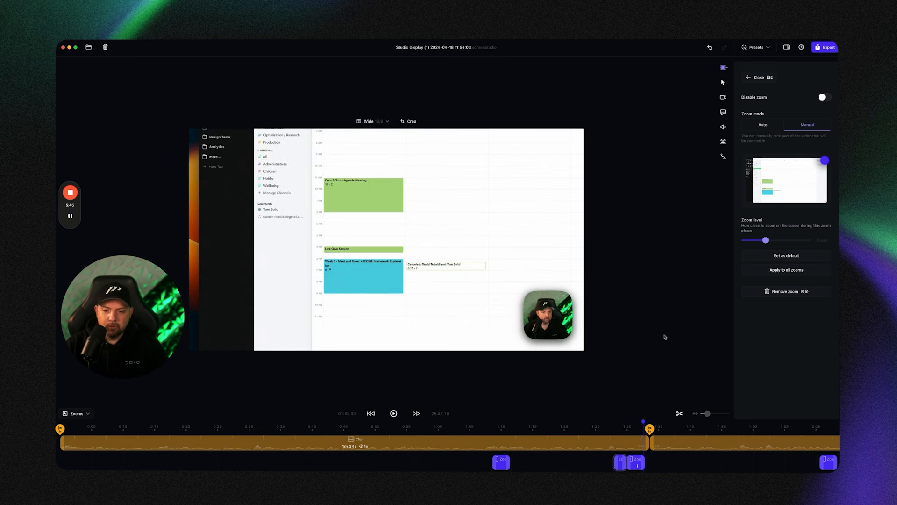
- Fit the whole recording on the timeline and place the playhead at about 0:41
scroll(682, 435, right, 3)
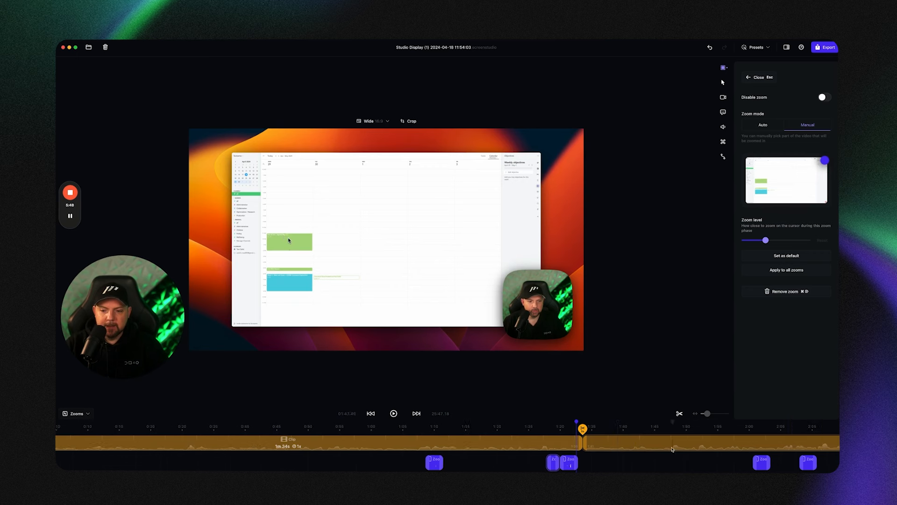
drag(708, 414, 704, 414)
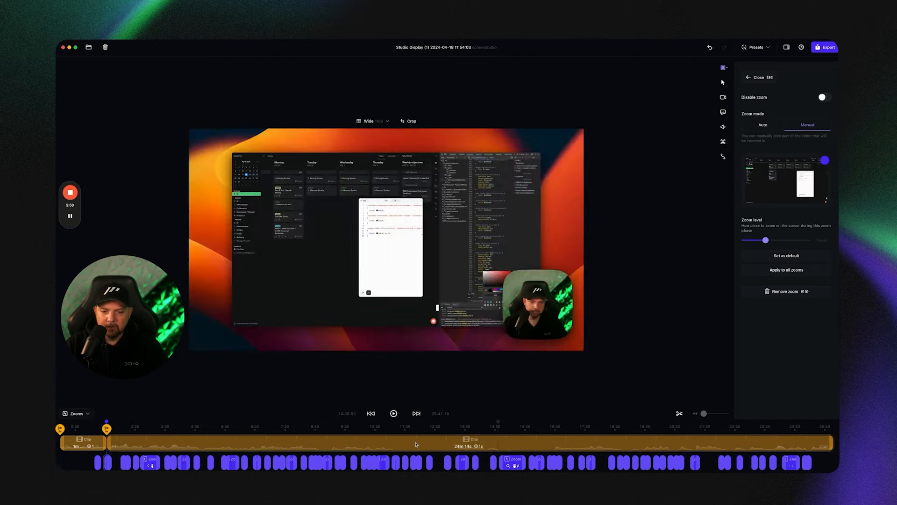
key(c)
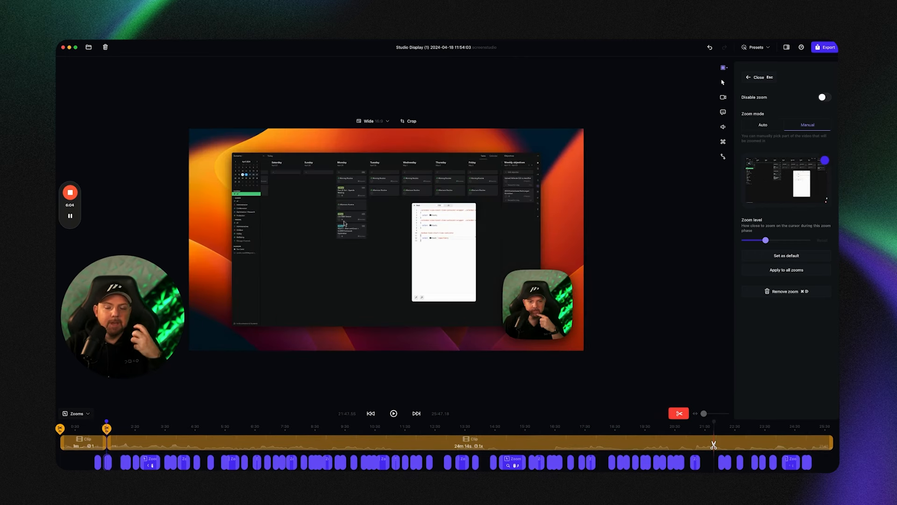
click(679, 413)
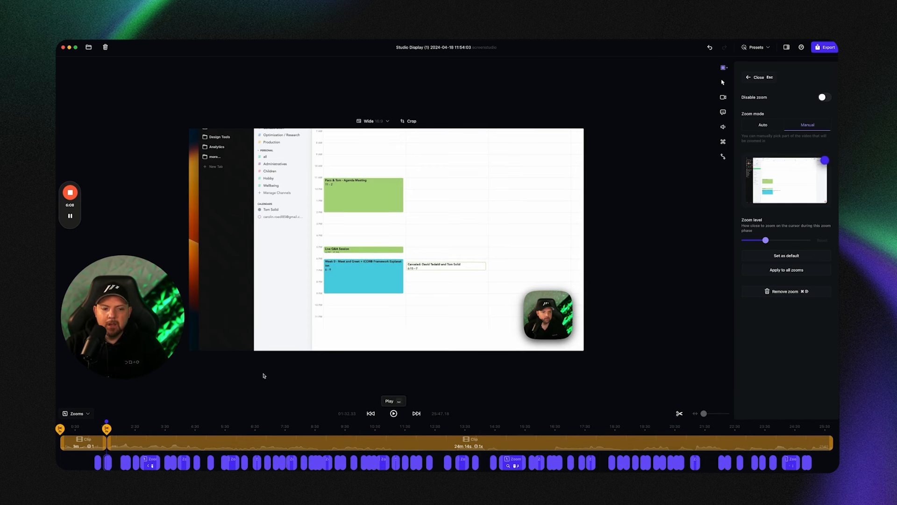
click(81, 426)
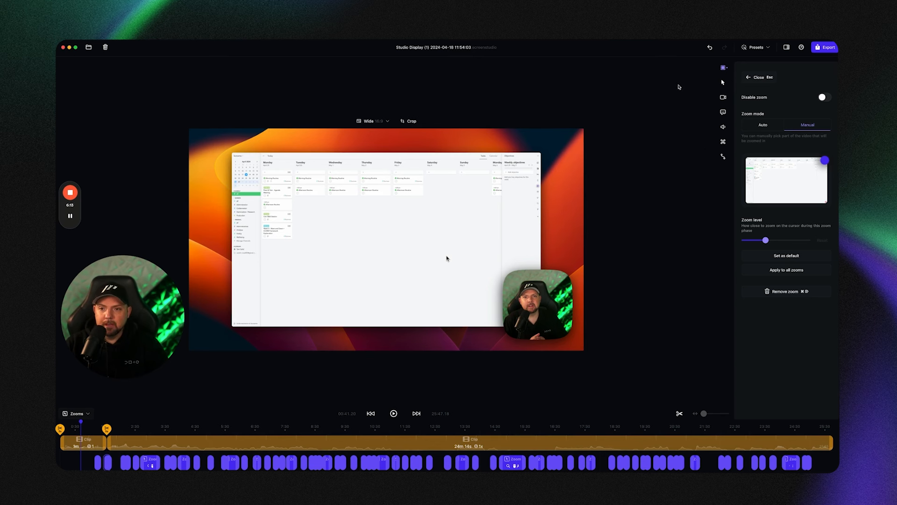
- Leave the zoom settings, try several macOS wallpapers ending on the green hills landscape, and blur it about halfway
click(756, 79)
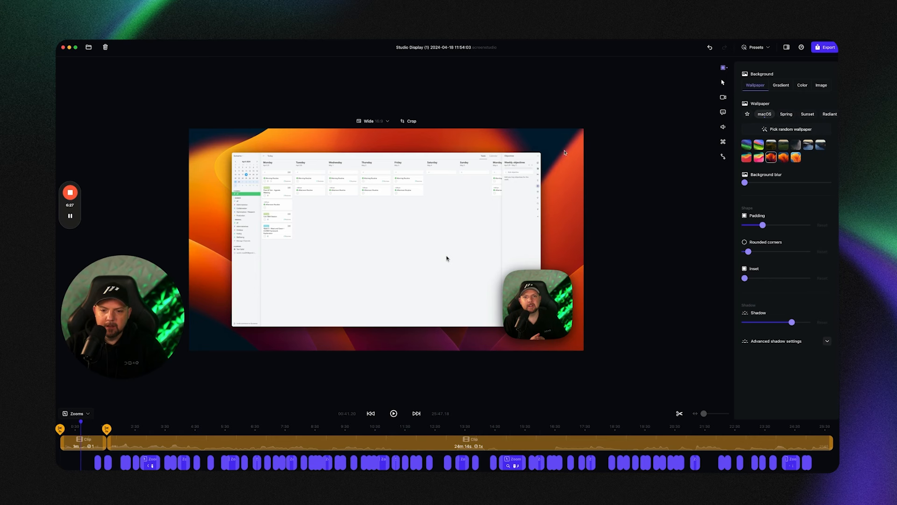
click(757, 147)
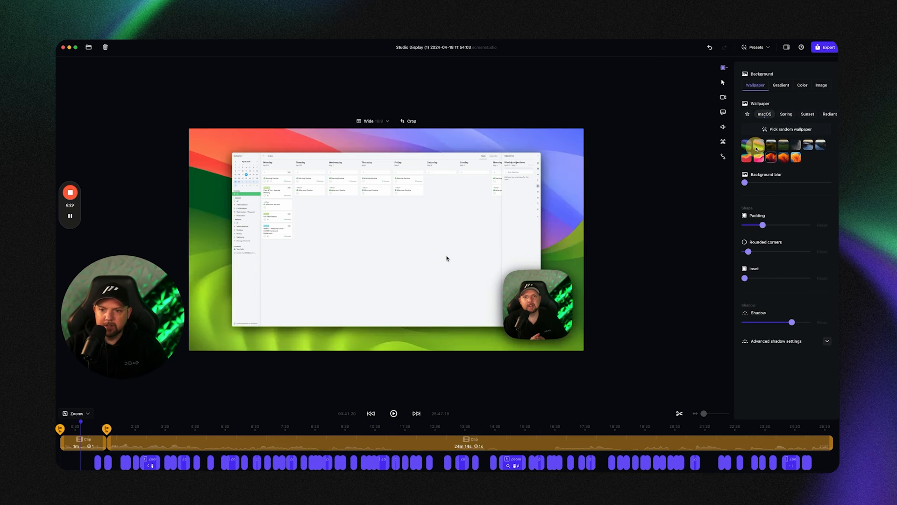
click(771, 145)
click(785, 145)
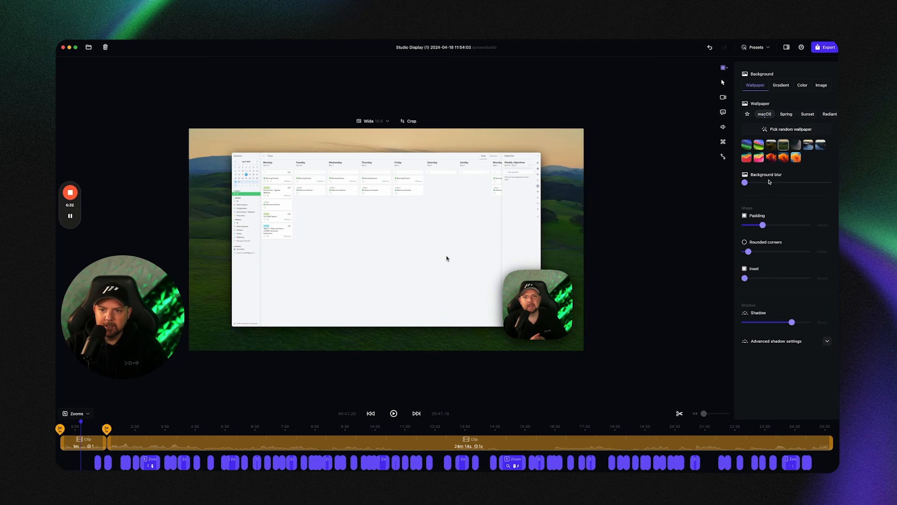
drag(744, 183, 791, 183)
- Reduce the recording's padding, slightly increase its rounded corners and inset, and strengthen the shadow
drag(763, 224, 751, 273)
scroll(766, 363, down, 1)
mouse_move(792, 387)
mouse_down()
mouse_move(817, 387)
mouse_move(805, 386)
mouse_up()
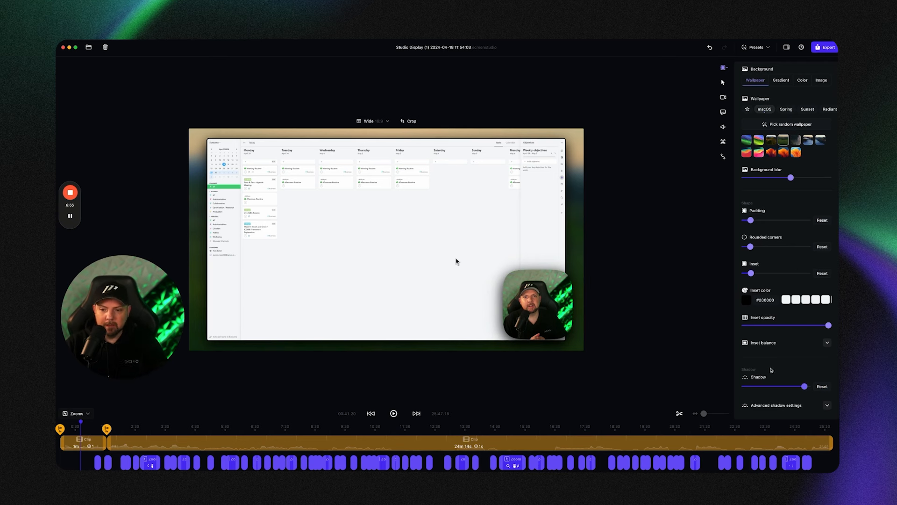
- Try gradient presets as the background, ending on the blue #03045E to #CAF0F8 gradient
scroll(786, 150, up, 1)
click(781, 86)
click(786, 157)
click(761, 183)
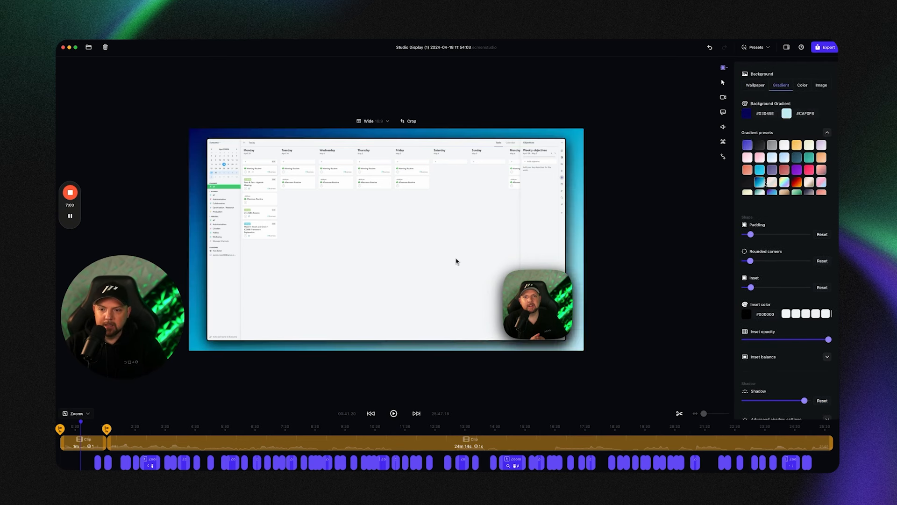
- Use the dark green and purple image as the background and reduce its blur to zero
click(820, 87)
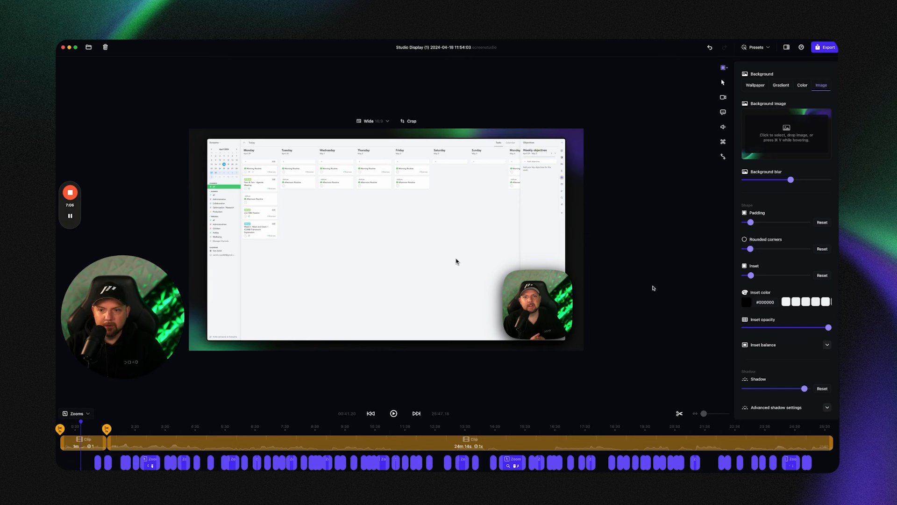
drag(791, 182, 703, 178)
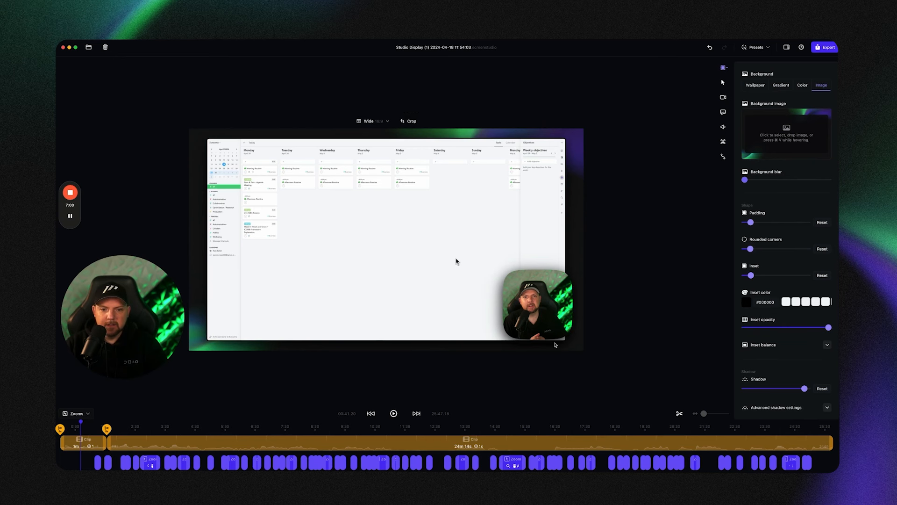
- Enlarge the recorded cursor considerably, try the Touch cursor type, and return to the macOS type
click(723, 83)
drag(762, 112, 804, 117)
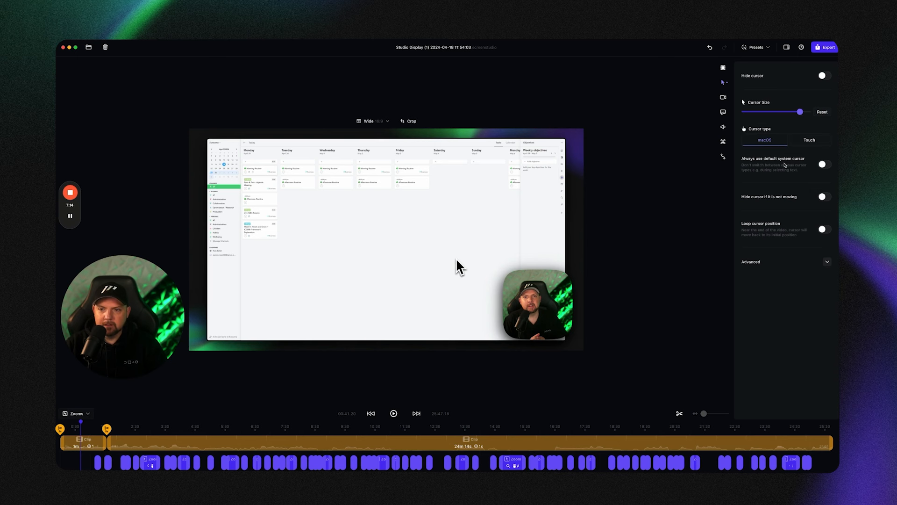
click(810, 140)
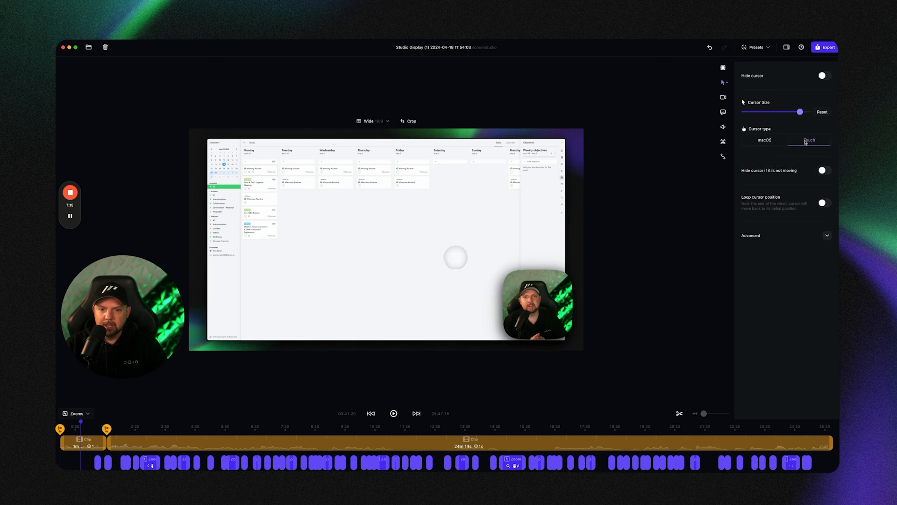
click(766, 141)
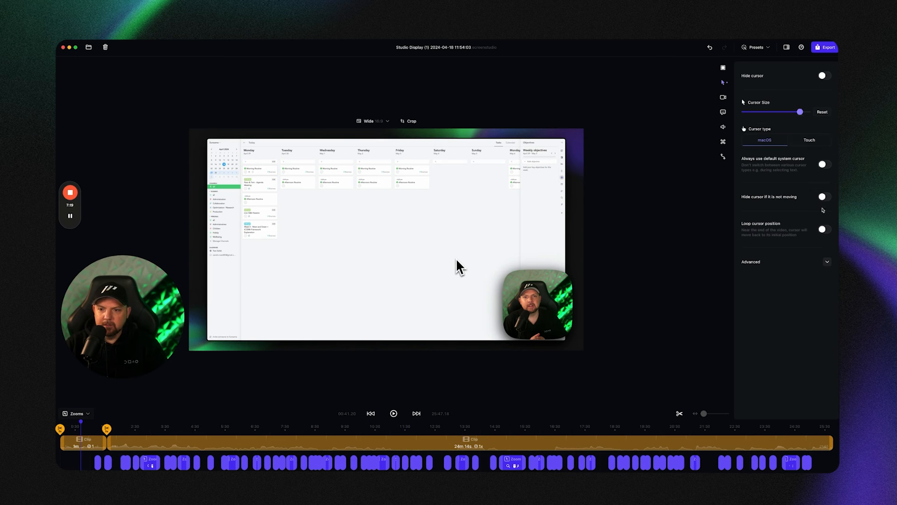
- Raise the cursor's rotation while moving and its stop time before the video's end, previewing at about 13:27
click(798, 261)
mouse_move(772, 239)
mouse_down()
mouse_move(794, 239)
mouse_move(785, 239)
mouse_up()
drag(745, 296, 777, 295)
click(462, 427)
key(space)
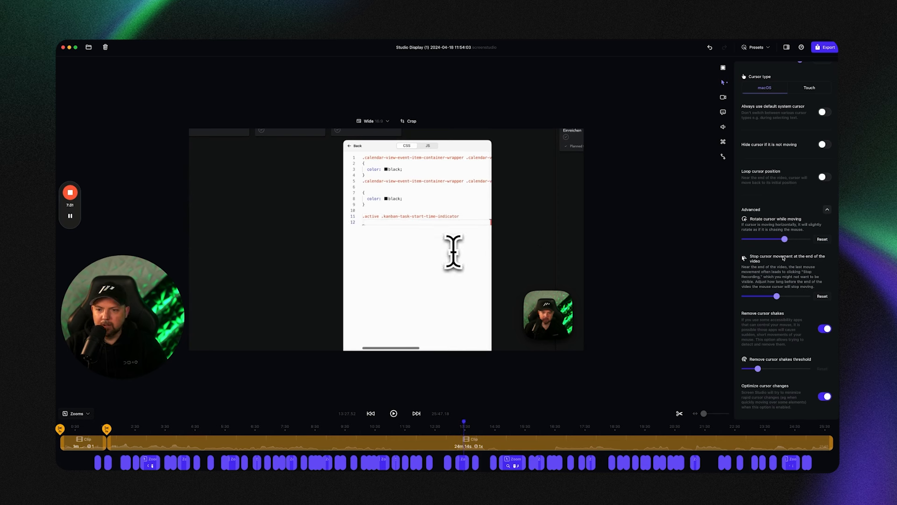
- Raise the cursor's rotation while moving to nearly the maximum and preview it from about 14:47
drag(785, 239, 808, 239)
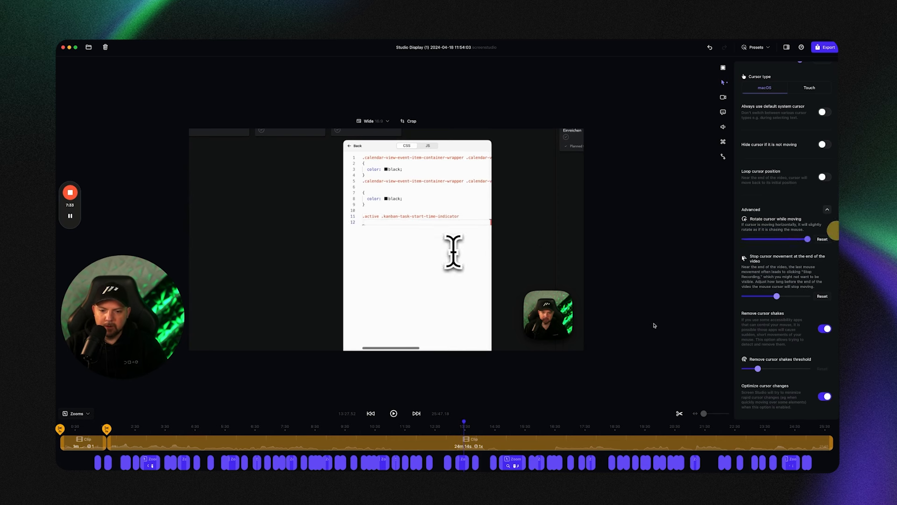
click(504, 427)
key(space)
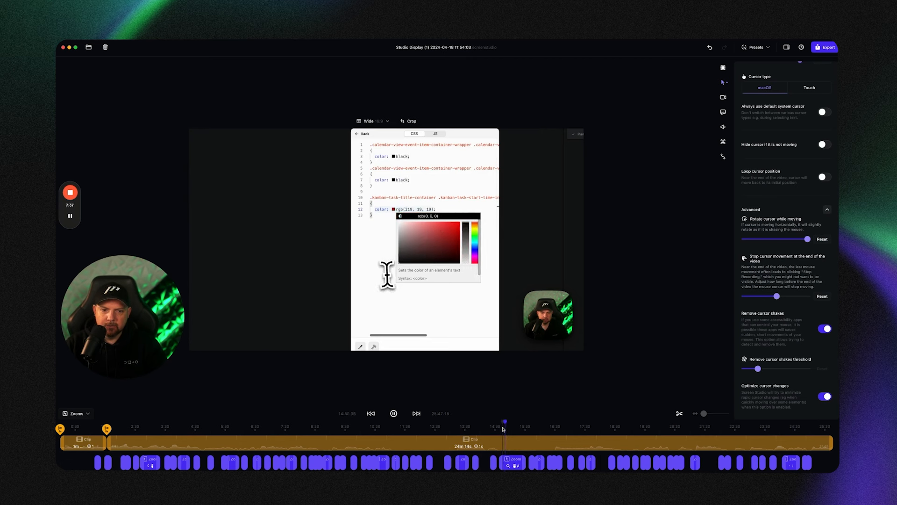
key(space)
- Try hiding the cursor in the recording and show it again
scroll(757, 335, up, 2)
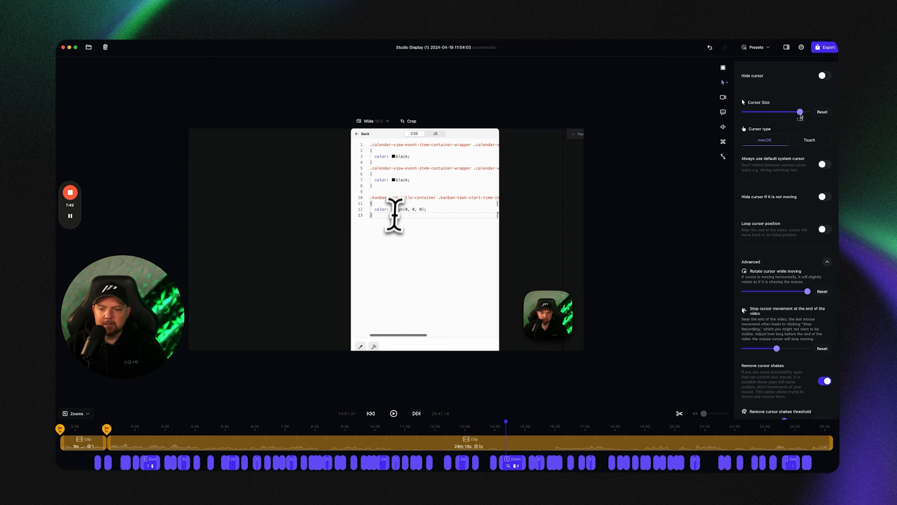
click(823, 76)
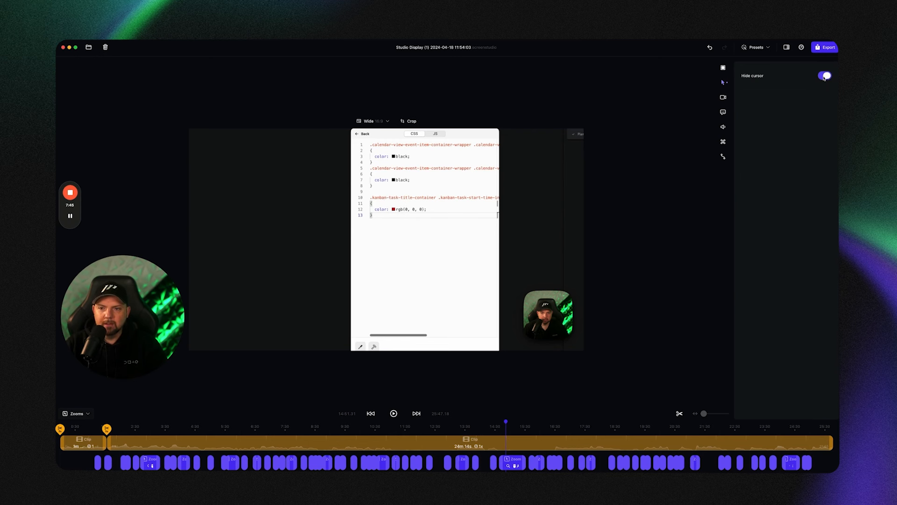
click(825, 77)
- Try the camera overlay at the left-side and bottom-centre positions, then return it to the bottom-right corner
click(726, 96)
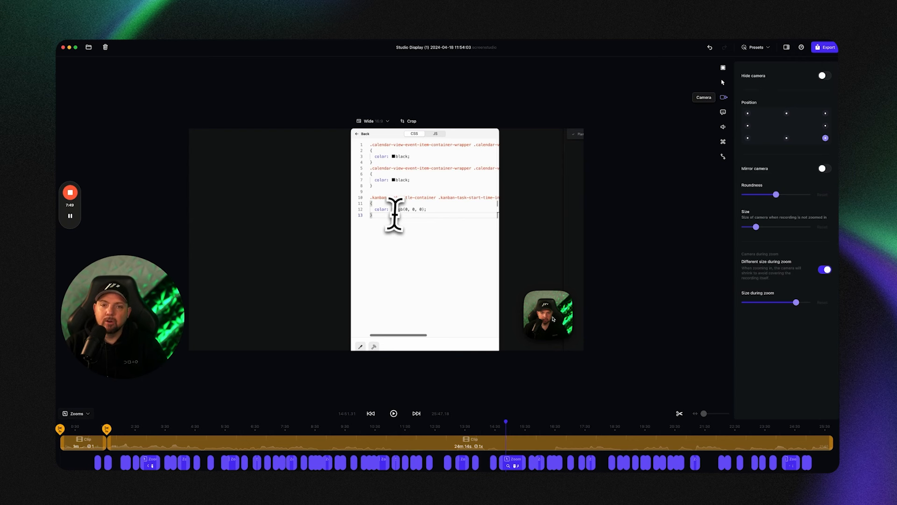
click(748, 139)
click(746, 126)
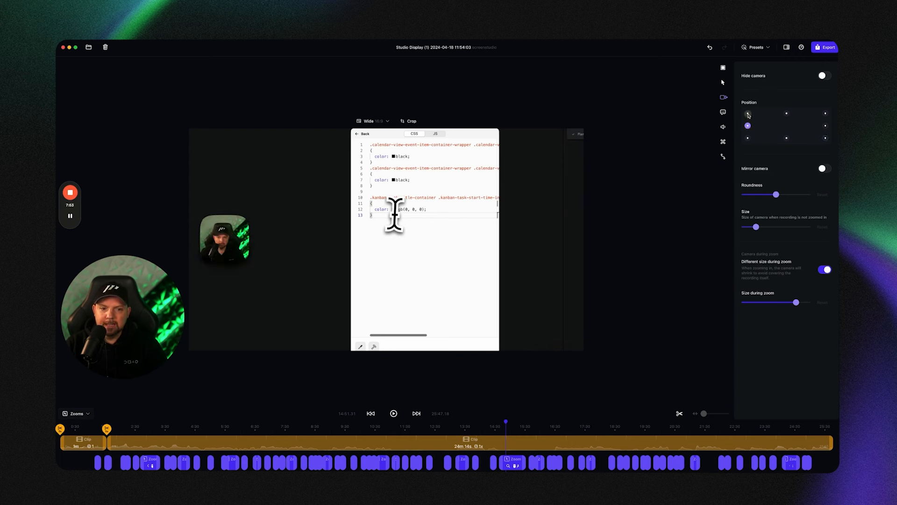
click(748, 114)
click(748, 138)
click(786, 138)
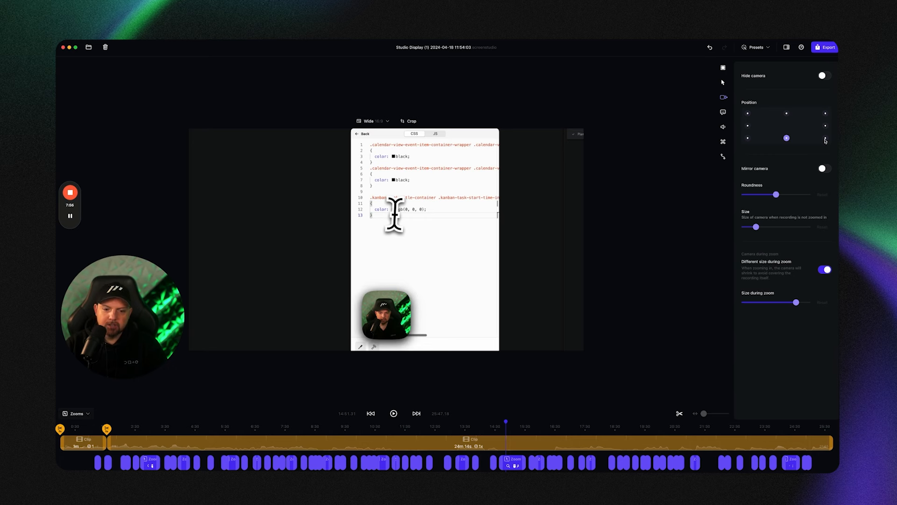
click(825, 139)
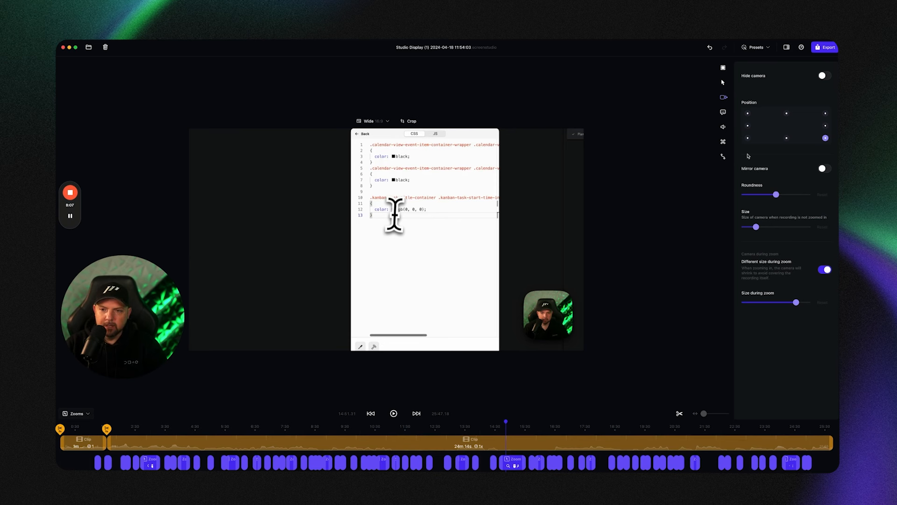
click(748, 139)
click(826, 138)
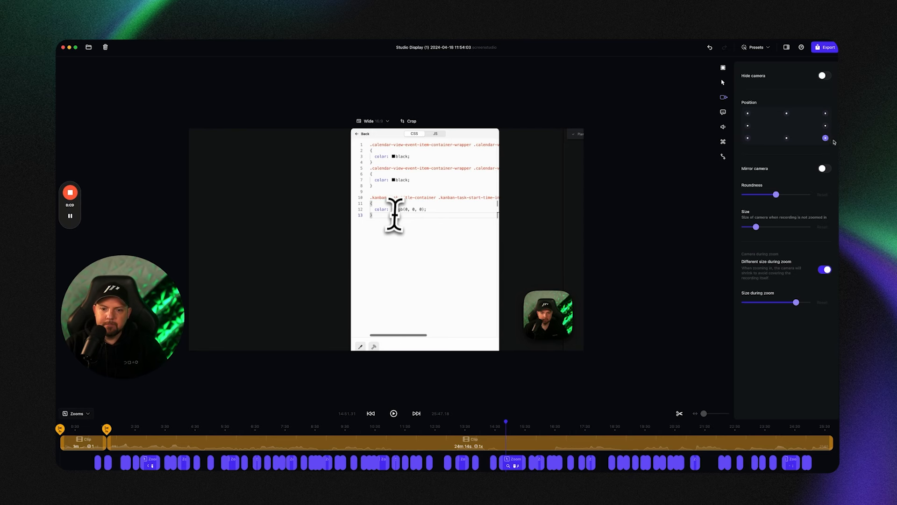
- Split the long middle clip 12m 32s into it, move the camera overlay to the bottom-left corner and preview it on both sides of the cut
click(483, 429)
key(s)
click(495, 429)
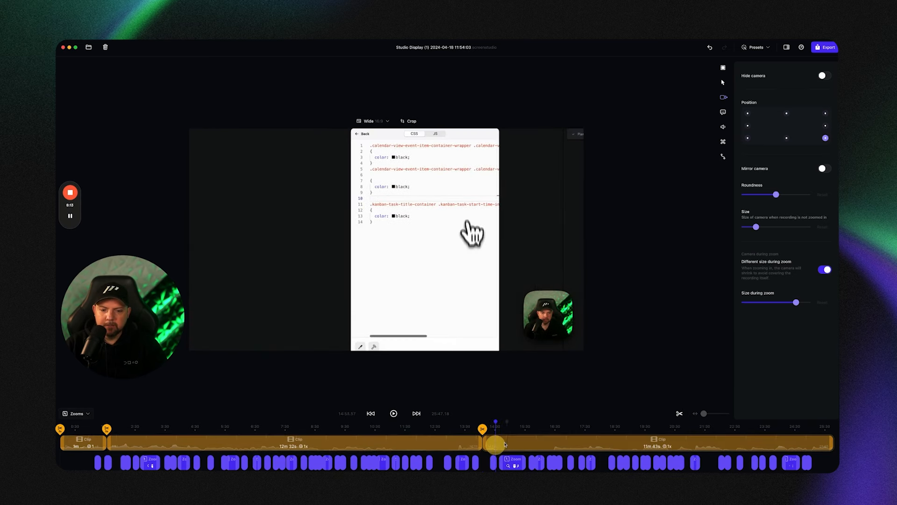
click(748, 139)
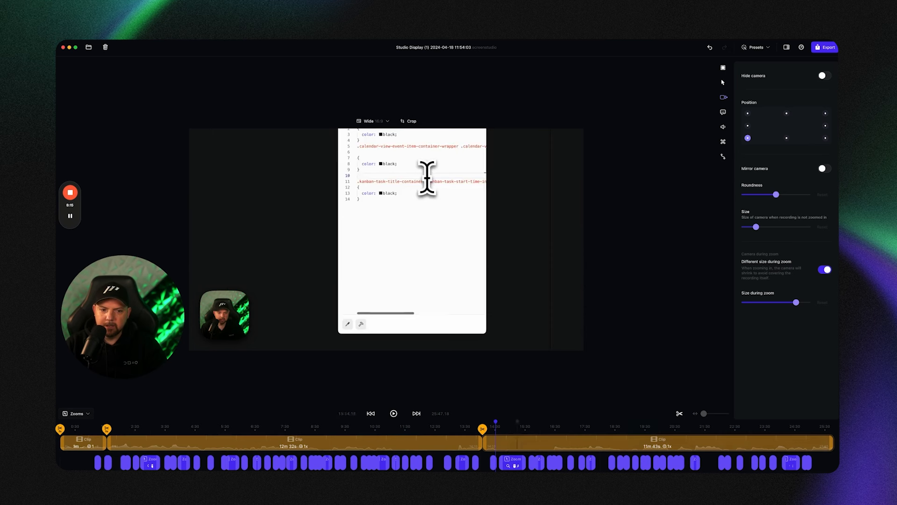
click(469, 429)
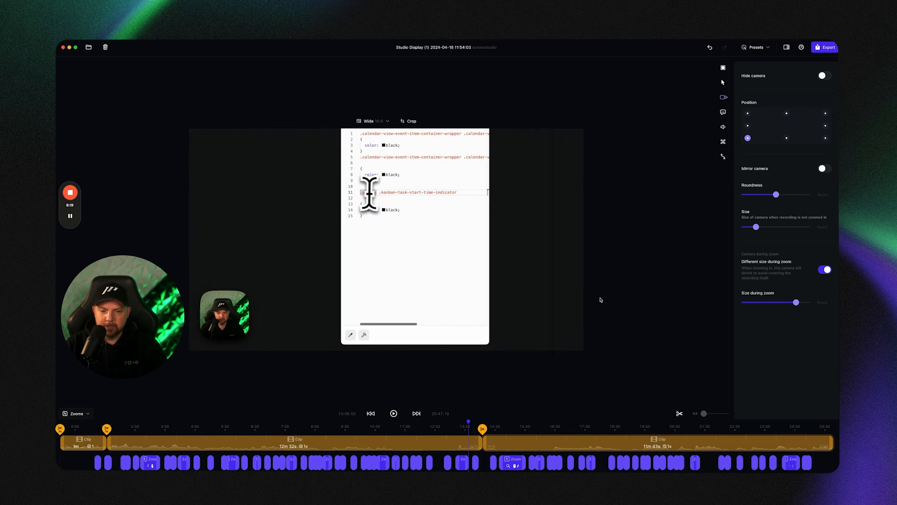
- Try mirroring the camera image and turn mirroring off again
click(826, 170)
click(826, 168)
click(826, 169)
click(826, 169)
- Lower the camera overlay's roundness and enlarge it, with its size during zoom raised to nearly the maximum
drag(789, 196, 762, 195)
mouse_move(756, 226)
mouse_down()
mouse_move(801, 225)
mouse_move(762, 227)
mouse_move(784, 226)
mouse_move(771, 227)
mouse_up()
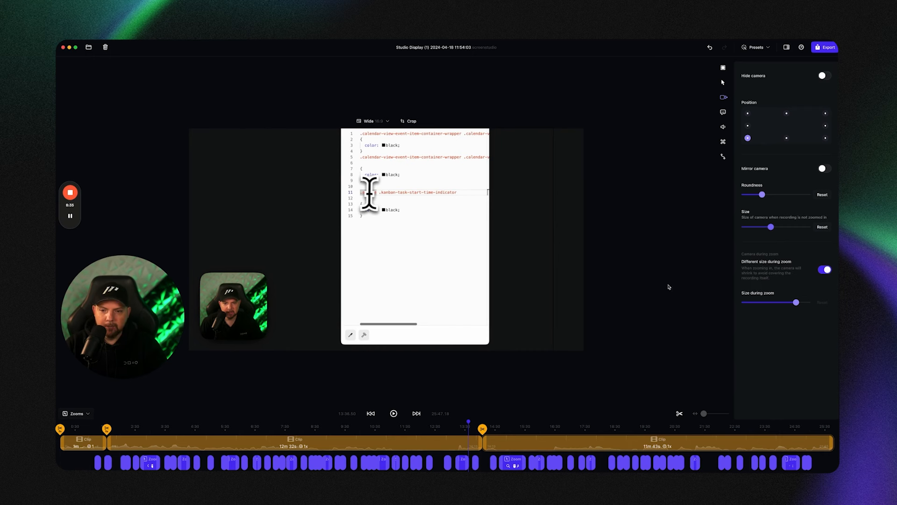
mouse_move(797, 303)
mouse_down()
mouse_move(767, 302)
mouse_move(807, 302)
mouse_up()
click(807, 303)
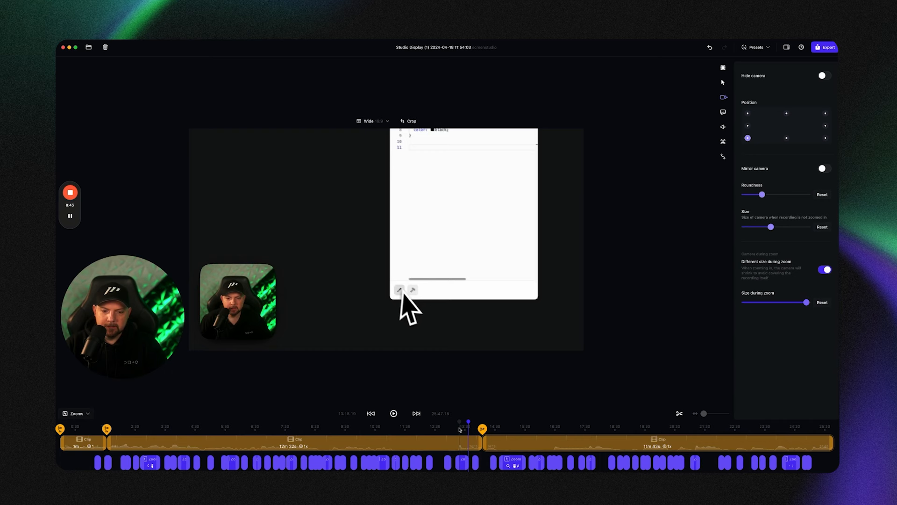
- Try the camera's smallest size during zoom and preview the footage at about 13:10
drag(806, 303, 721, 304)
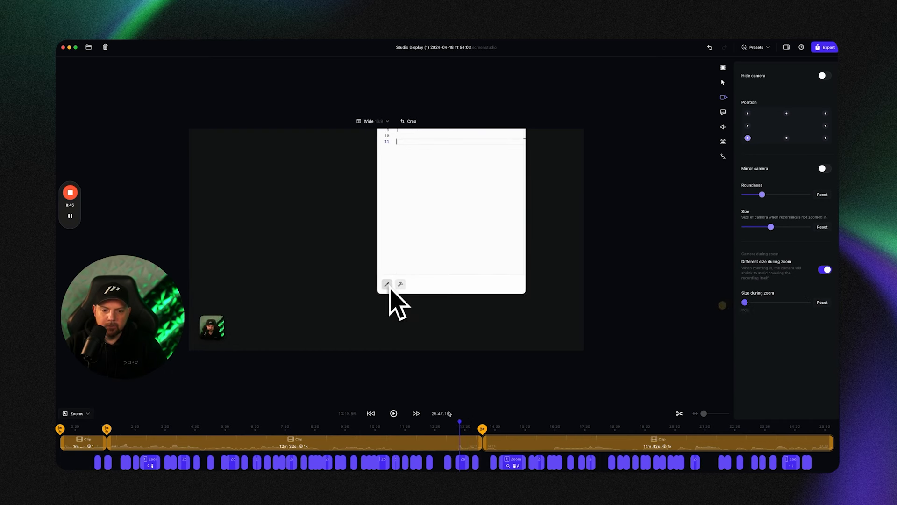
click(453, 429)
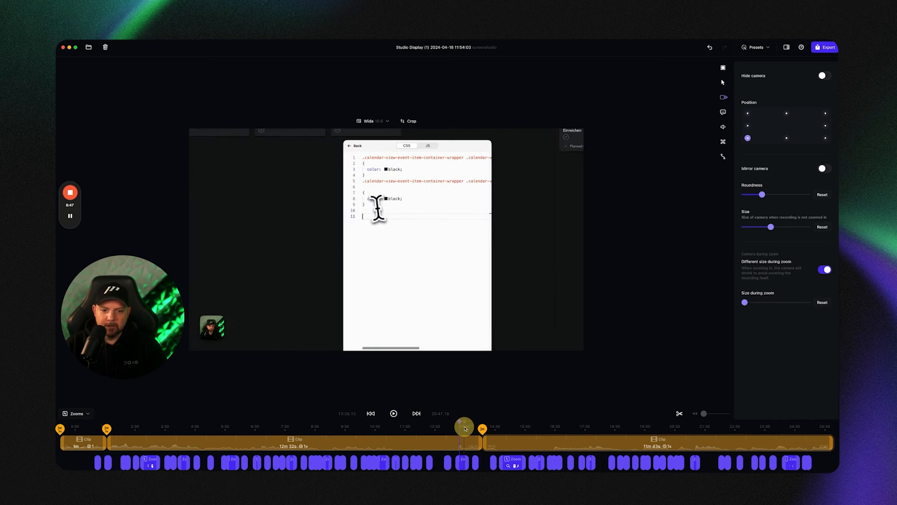
click(455, 429)
key(space)
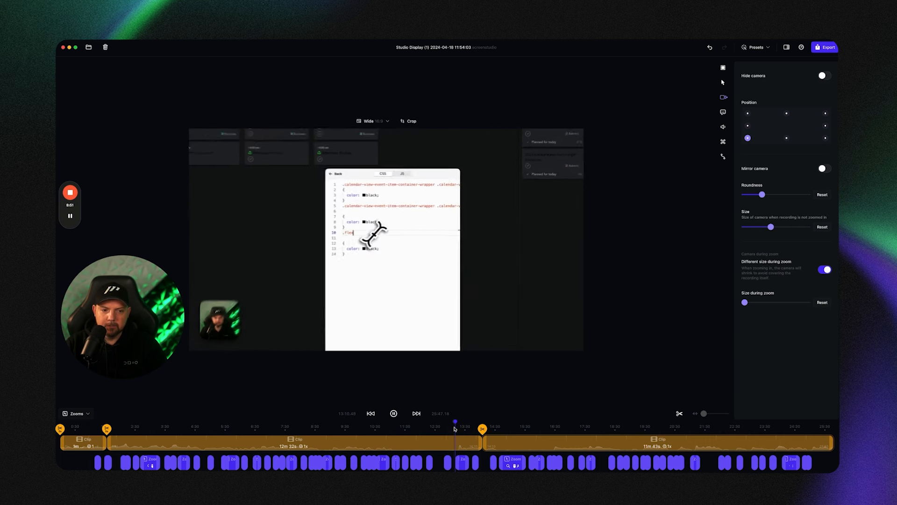
key(space)
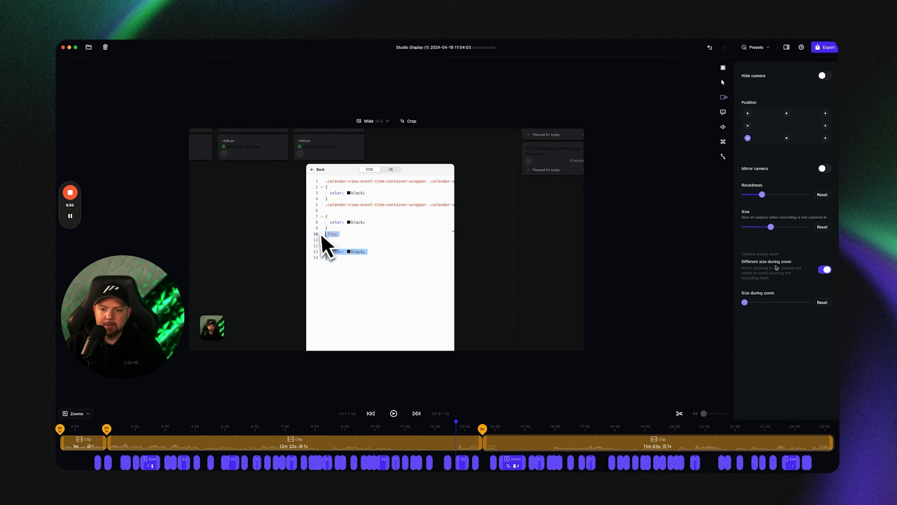
- Return the camera overlay to the bottom-right corner and set its size during zoom to about the middle of the range
click(825, 138)
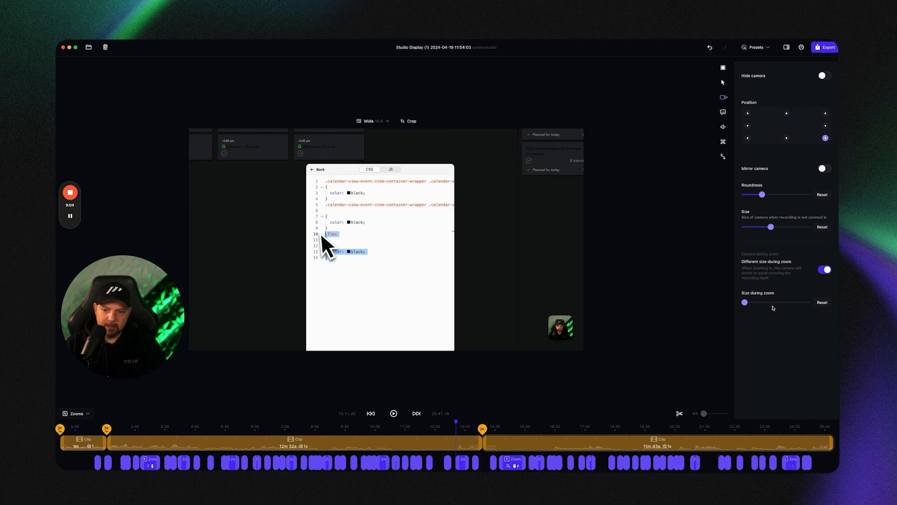
drag(745, 302, 779, 302)
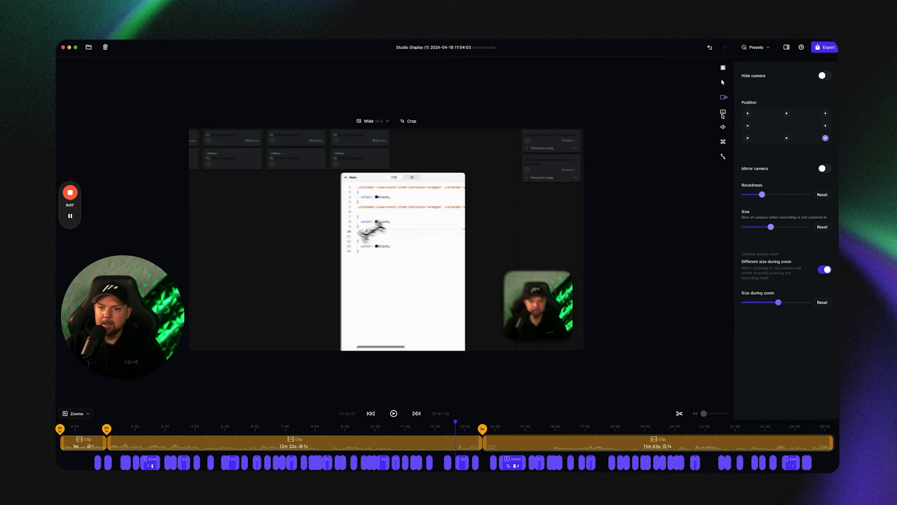
- Look at the transcript generation settings, including the available languages
click(723, 114)
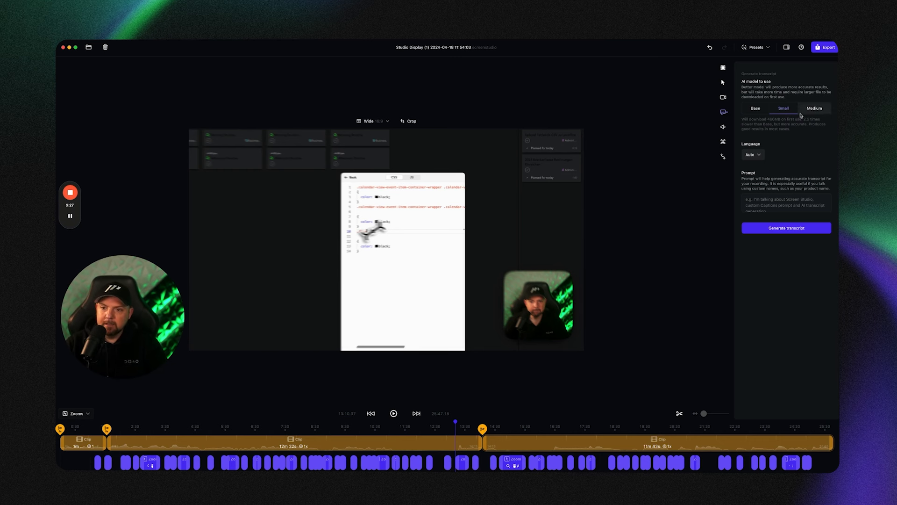
click(759, 155)
click(758, 156)
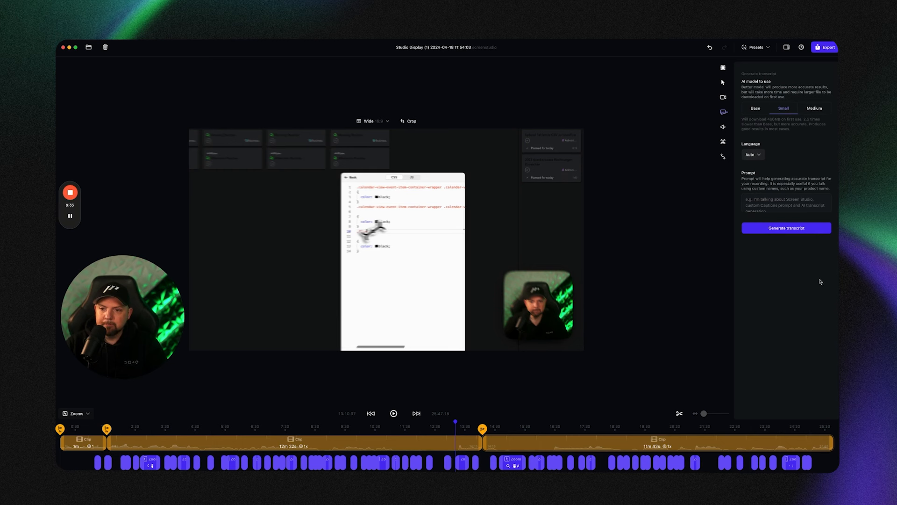
- Try muting the microphone and improving the microphone audio, turning each option off again
click(723, 127)
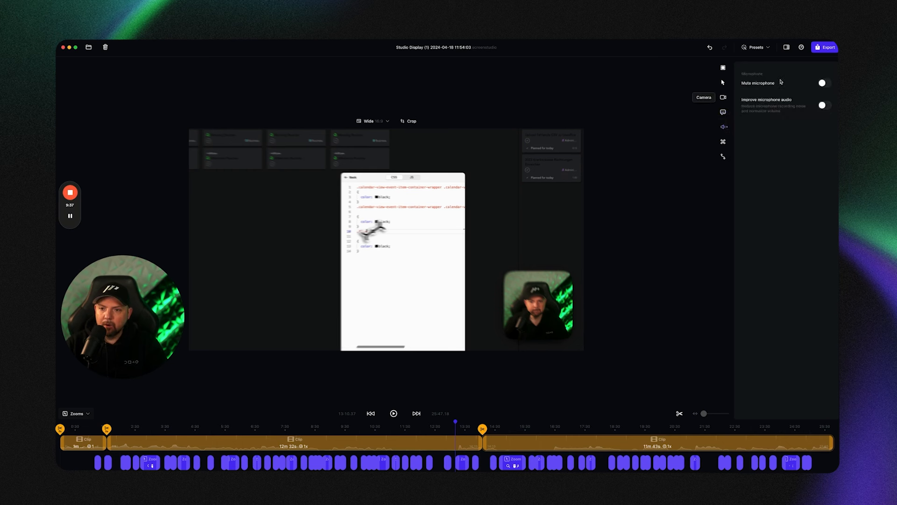
click(825, 83)
click(825, 83)
click(826, 105)
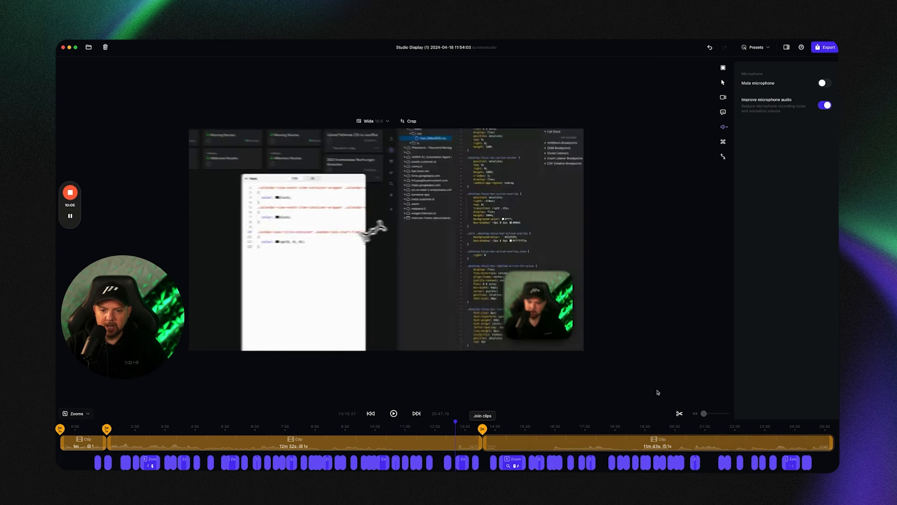
click(825, 107)
- Show pressed shortcuts in the video and preview the ⌘S labels around the first cut near 1:33
click(729, 141)
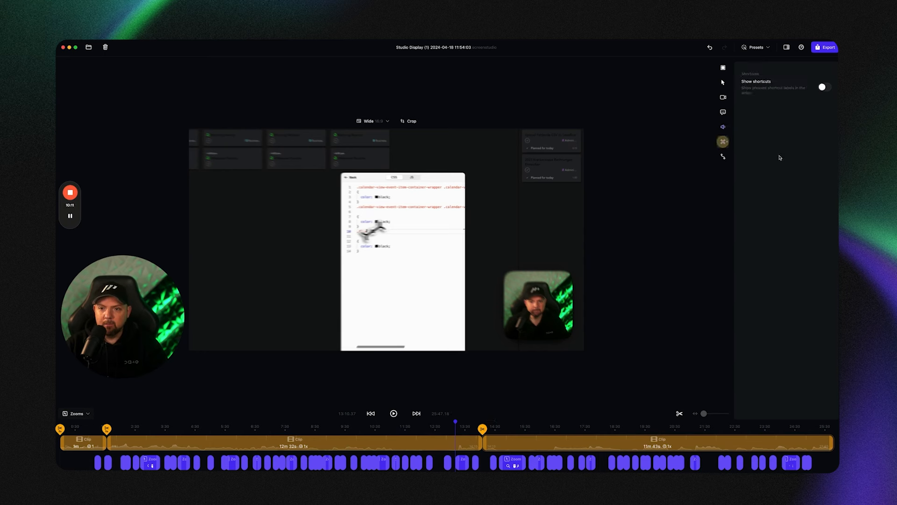
click(825, 87)
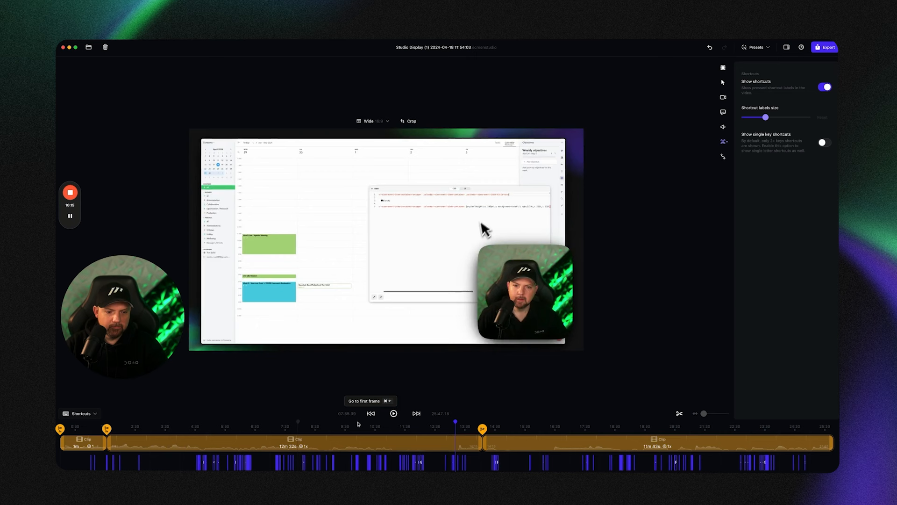
drag(704, 414, 715, 414)
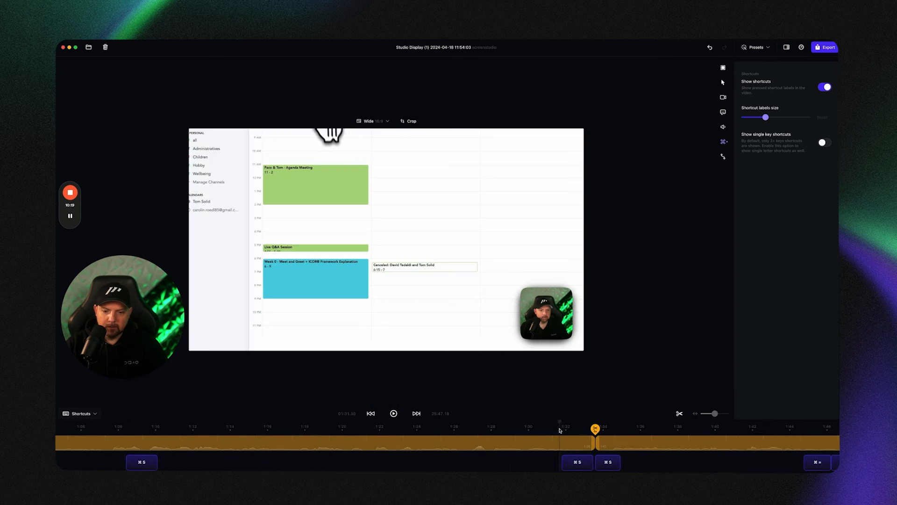
key(space)
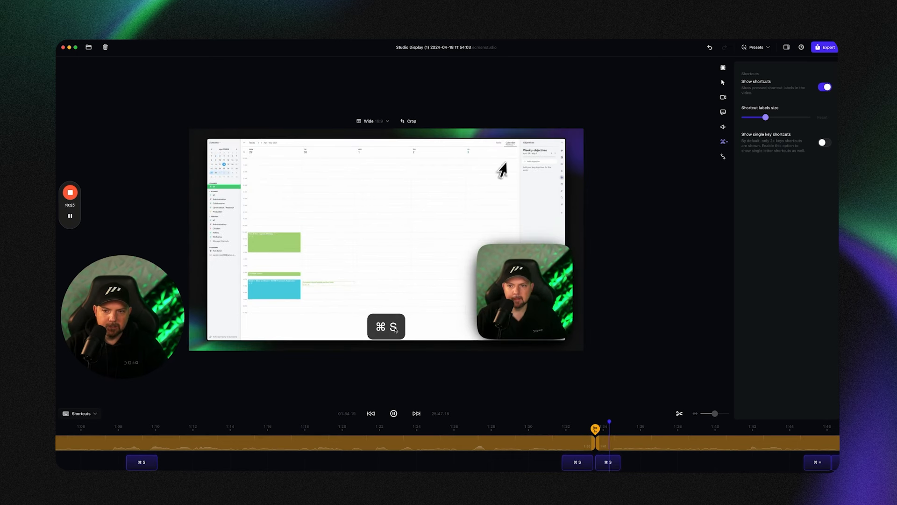
key(space)
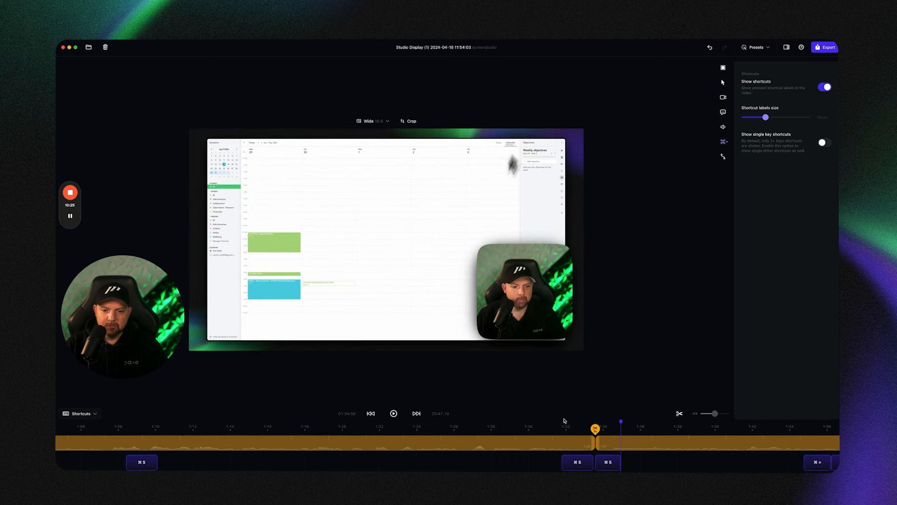
click(566, 422)
key(space)
key(space)
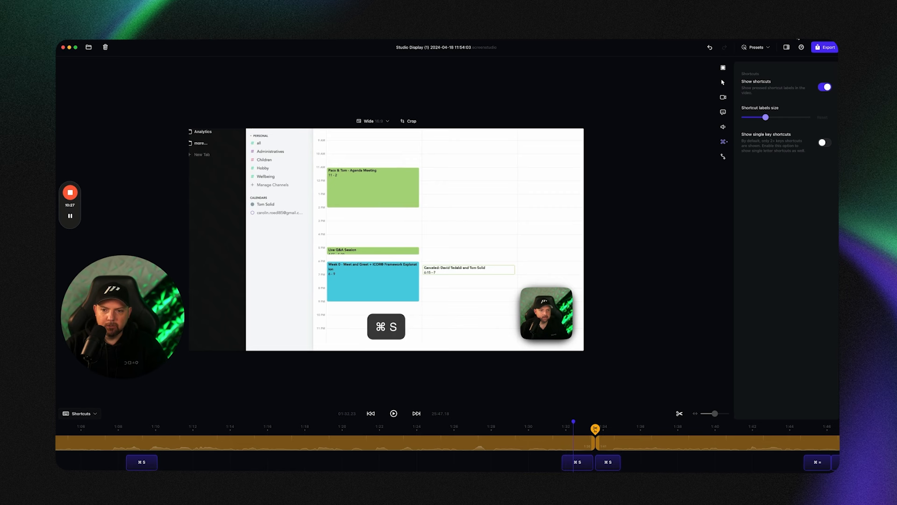
- Enlarge the shortcut labels slightly and compare the Zooms and Shortcuts tracks around the cut
mouse_move(766, 119)
mouse_down()
mouse_move(811, 117)
mouse_move(770, 117)
mouse_up()
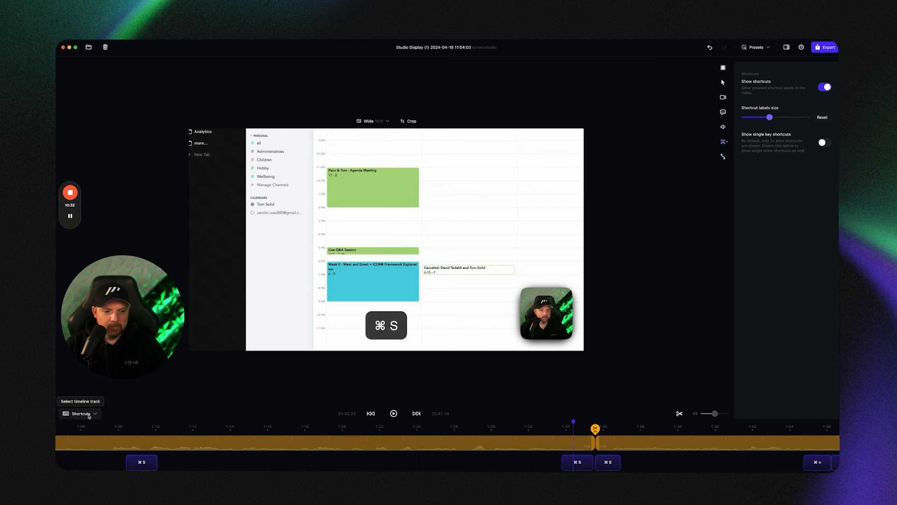
click(88, 414)
click(85, 428)
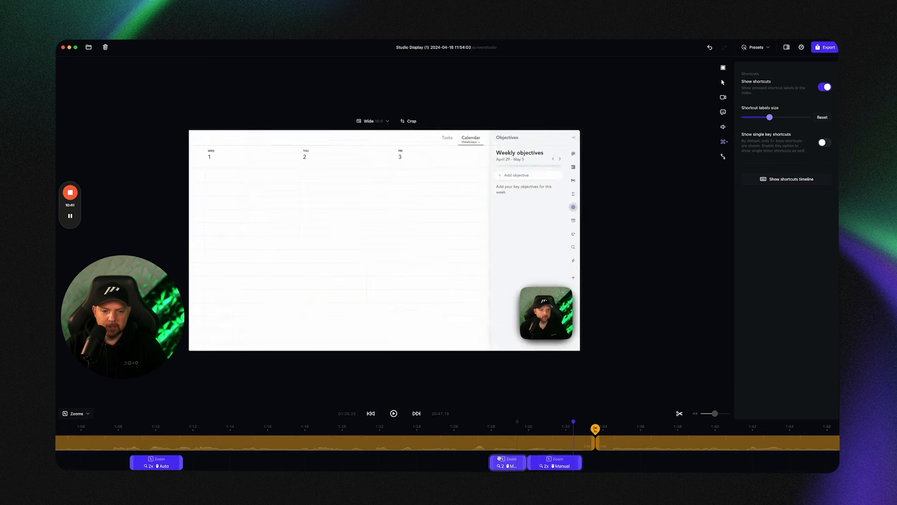
click(612, 424)
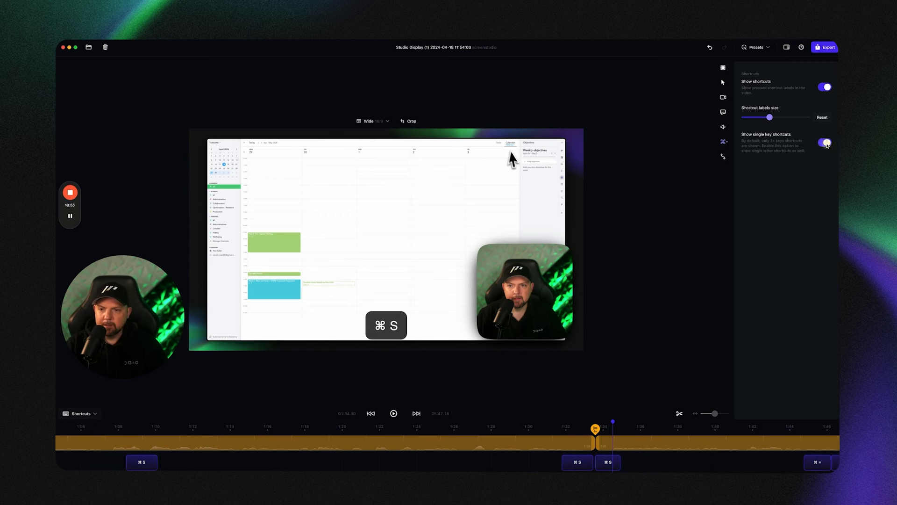
- Set the cursor movement animation style to Rapid and add a 2x automatic zoom from about 0:01 to 0:09
click(723, 157)
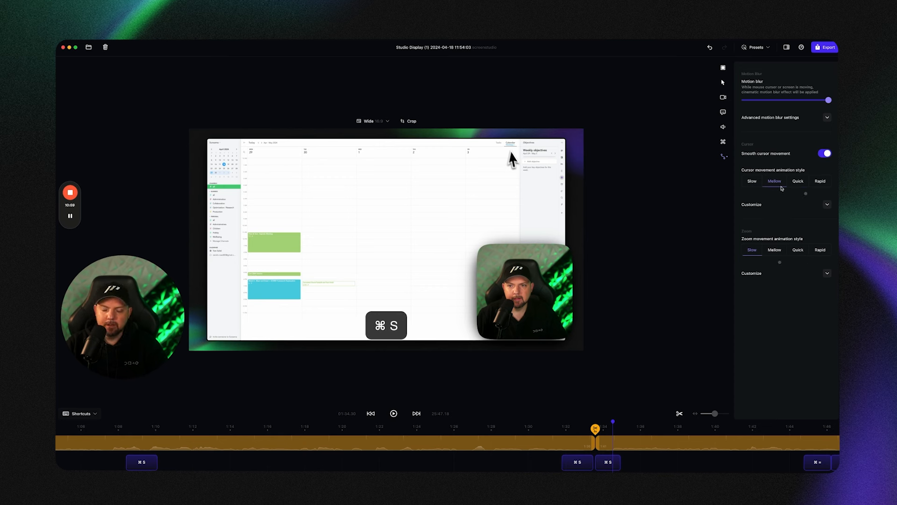
click(467, 387)
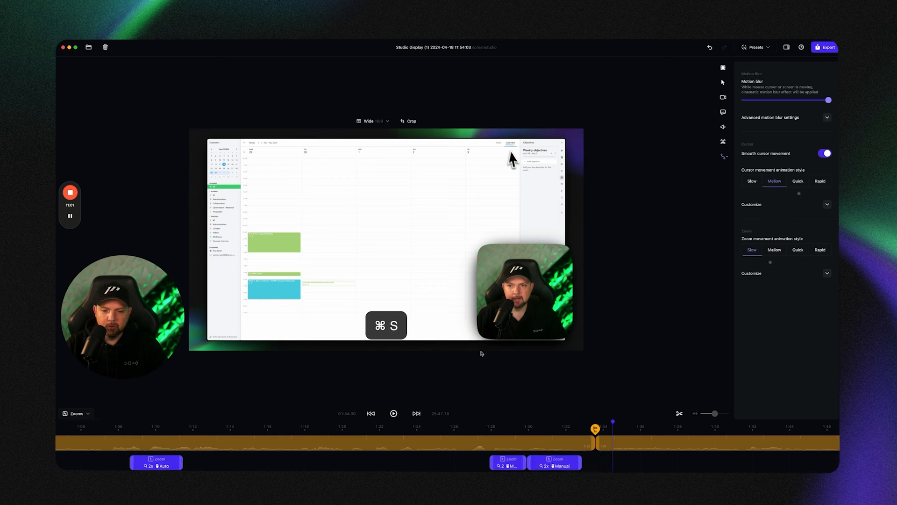
click(483, 426)
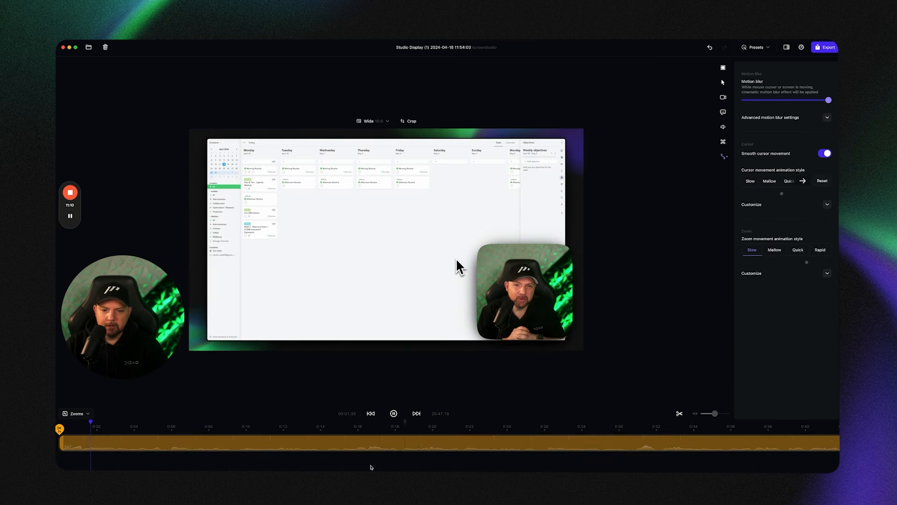
click(101, 462)
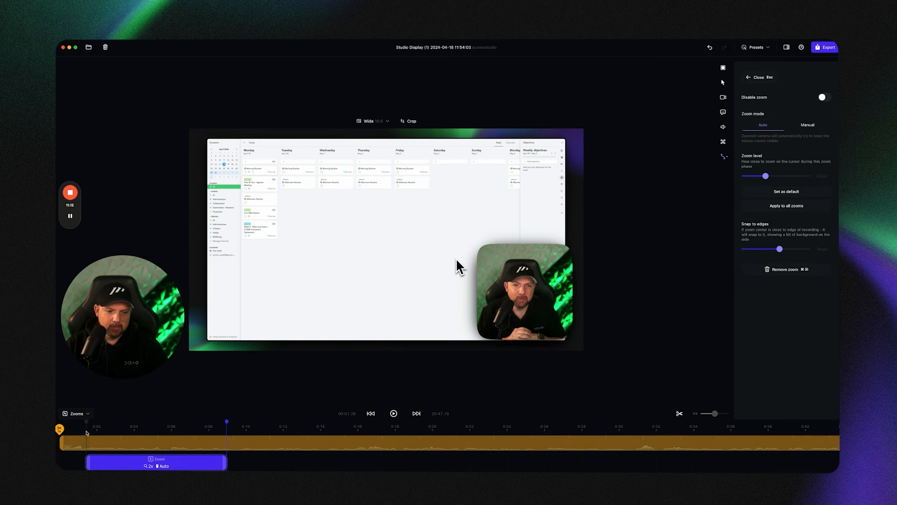
- Try adding a second zoom from about 0:11 to 0:21 and remove it
drag(264, 465, 443, 464)
mouse_move(366, 458)
mouse_down()
mouse_move(474, 460)
mouse_move(382, 461)
mouse_up()
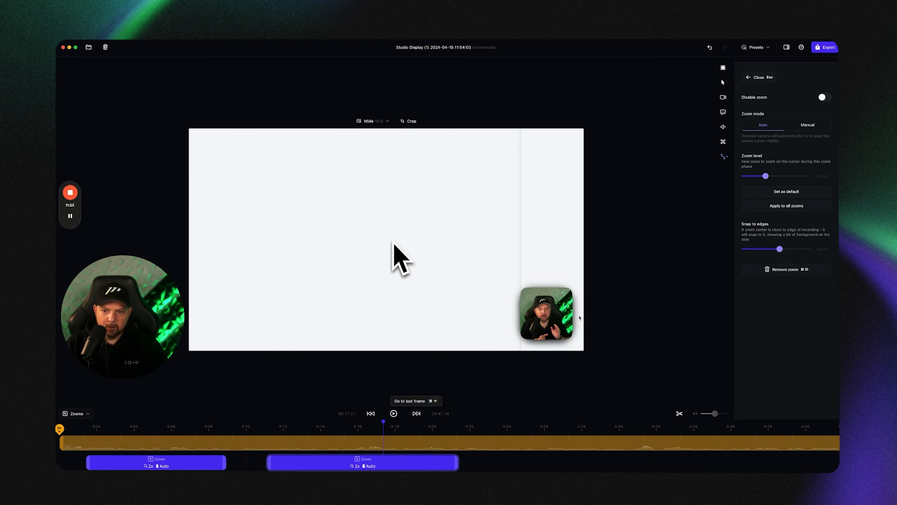
click(330, 462)
key(super+BackSpace)
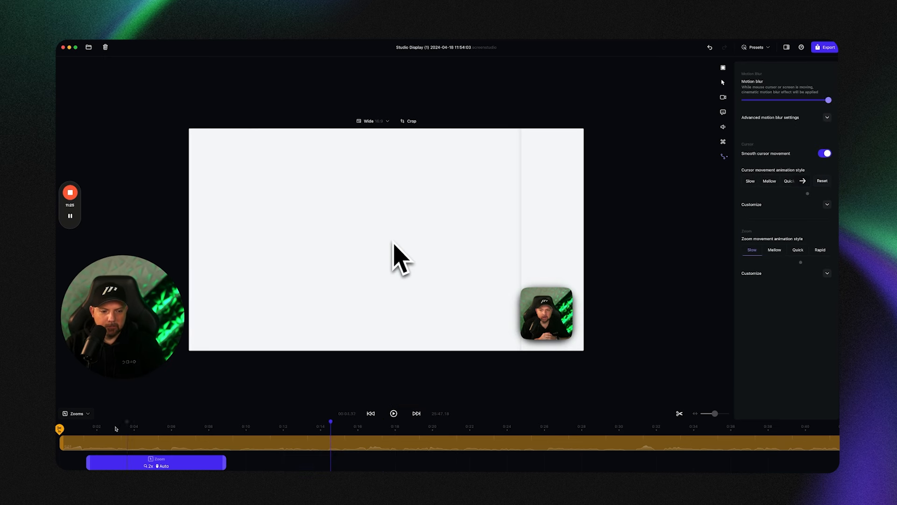
- Preview the opening zoom from the first frame with the Slow zoom movement style
key(Home)
key(space)
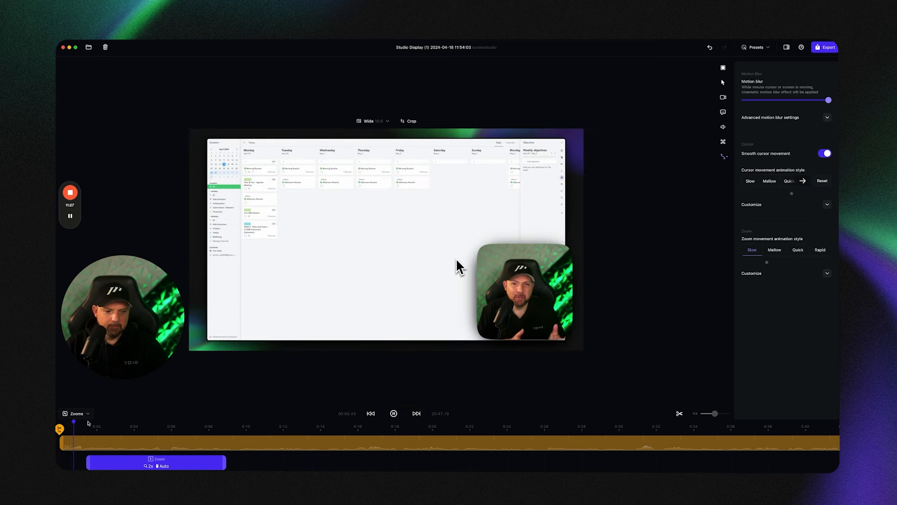
key(space)
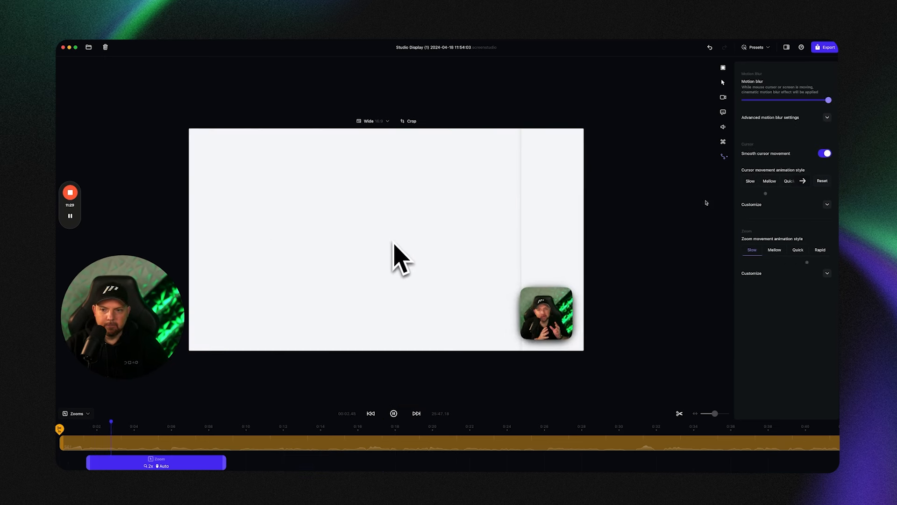
- Set the zoom movement animation style to Rapid and replay the opening zoom from the first frame
click(807, 181)
click(821, 250)
key(Home)
key(space)
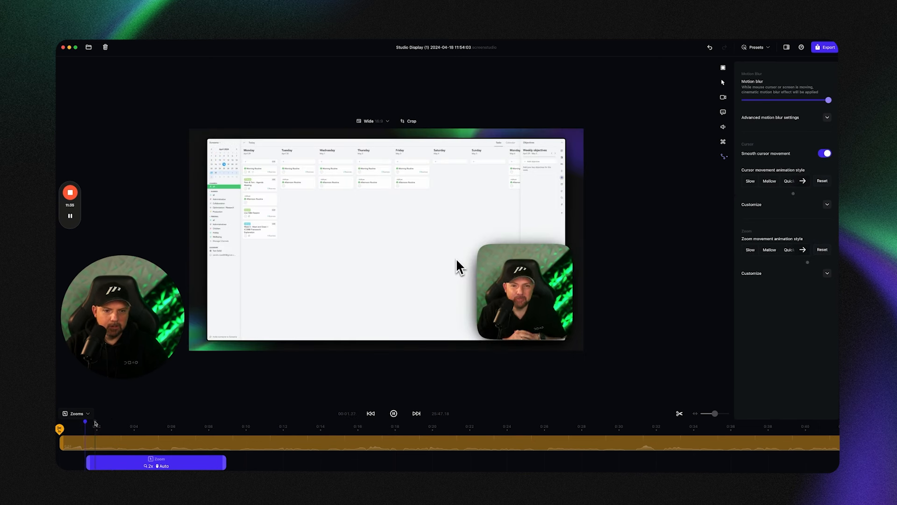
key(space)
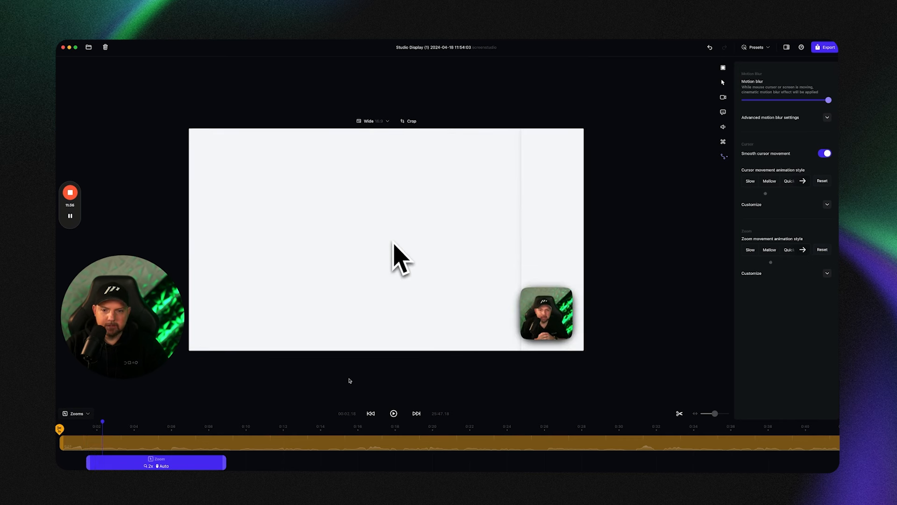
- Switch the opening zoom to manual, aim it at the recording's top-left corner and raise its zoom level to about 2.4x
click(187, 462)
click(808, 125)
drag(786, 180, 744, 157)
drag(766, 240, 794, 240)
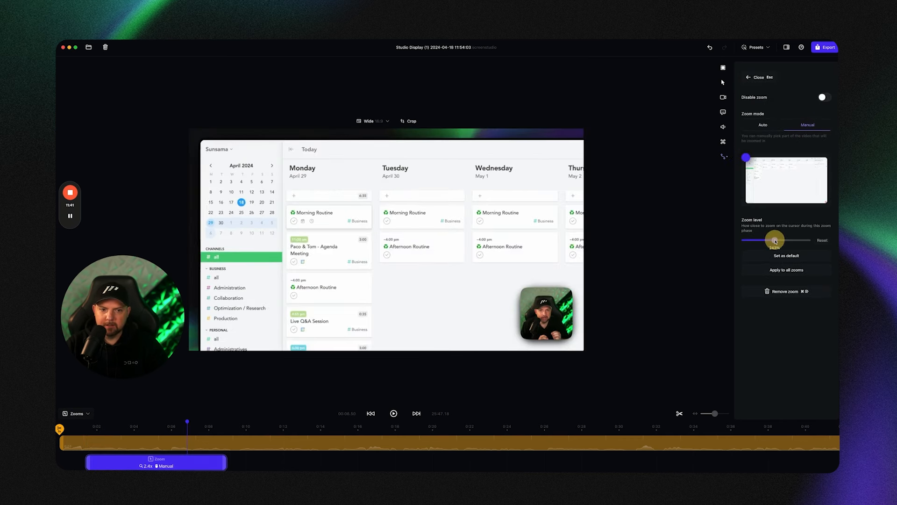
- Play the opening zoom from about one second into the recording to check its zoom level
click(79, 426)
key(space)
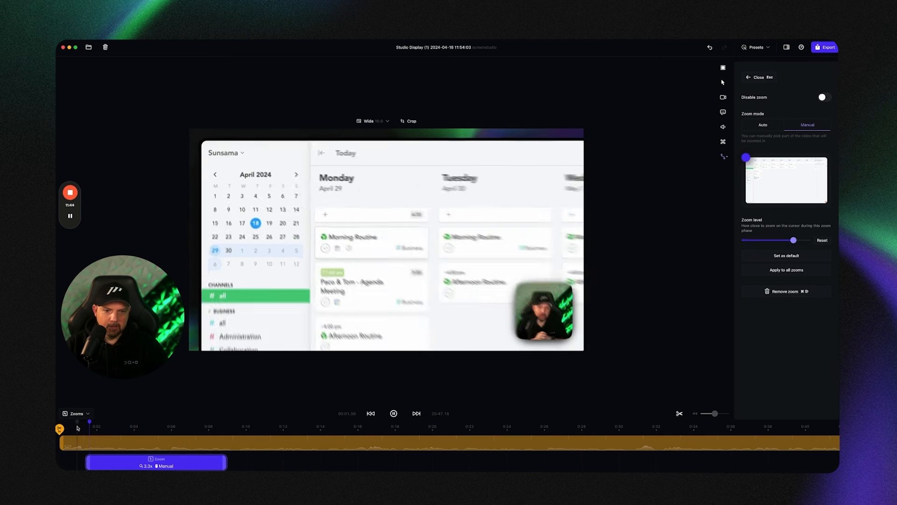
key(space)
- Set the zoom movement animation style to Slow and replay the opening zoom from just before it starts
click(725, 157)
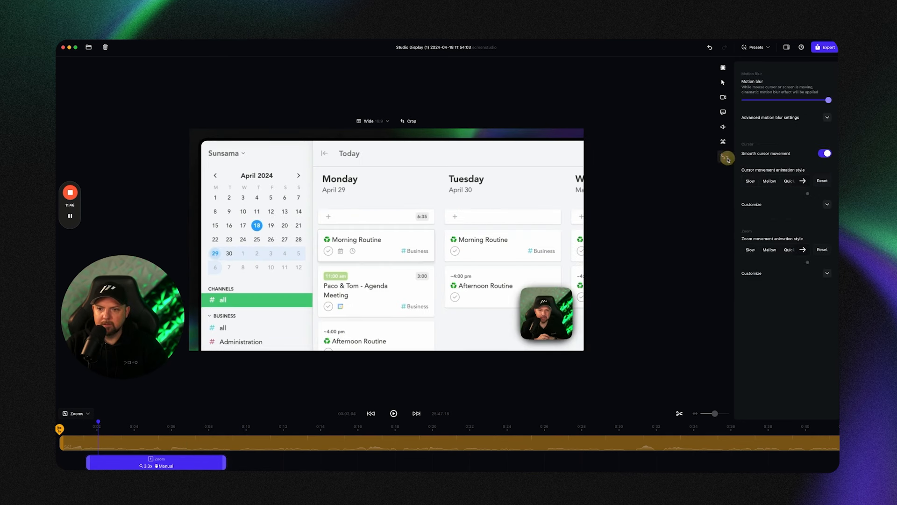
click(763, 250)
click(751, 250)
click(82, 428)
key(space)
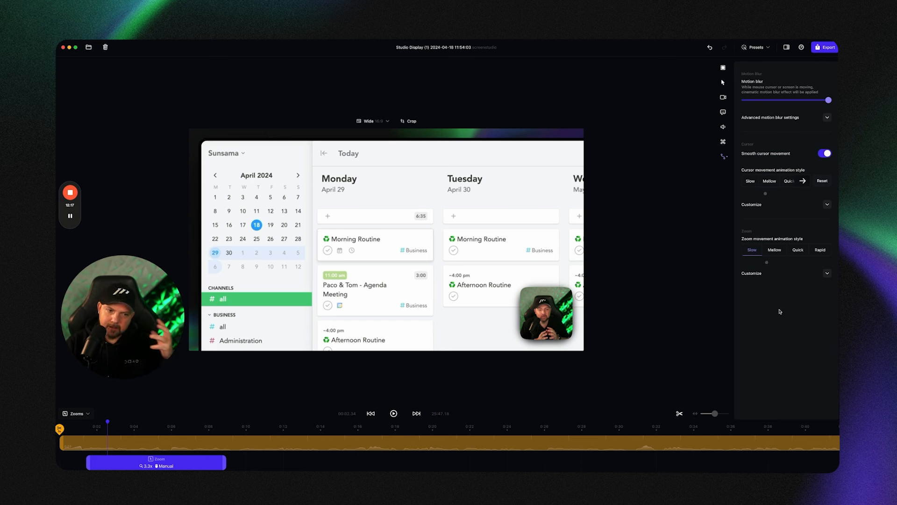
- Customize the zoom movement with higher tension, friction and mass, and replay the opening zoom
click(826, 275)
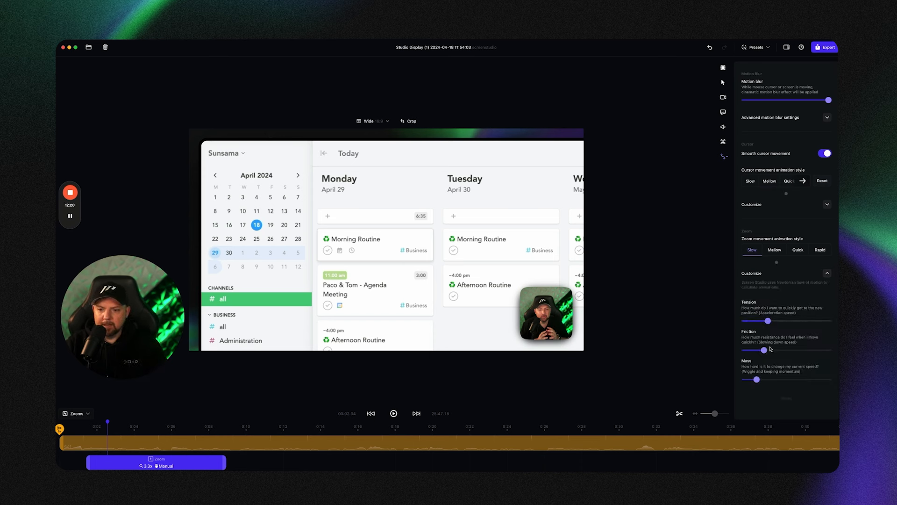
drag(768, 320, 801, 320)
drag(765, 350, 785, 350)
click(788, 379)
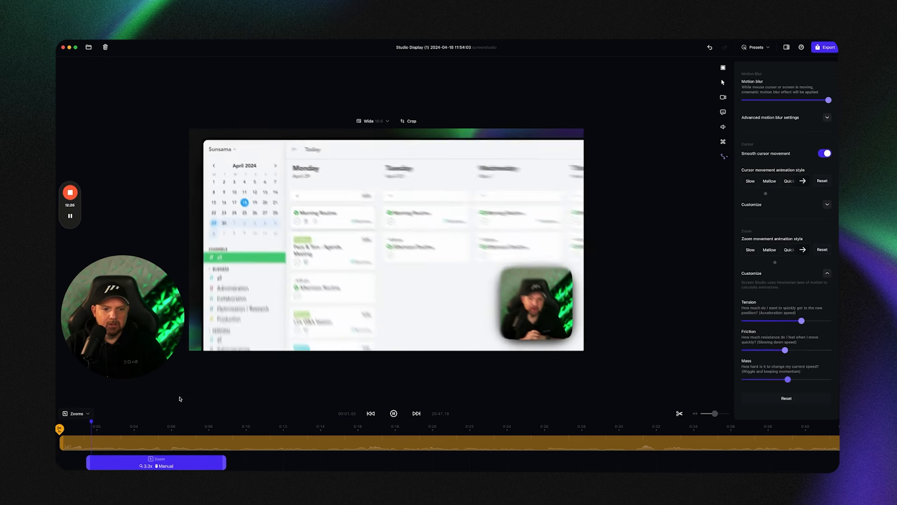
key(space)
- Reveal the custom cursor movement settings and lower the advanced Screen zooming in motion blur slightly below 100%
click(827, 205)
scroll(811, 196, down, 3)
scroll(806, 187, up, 3)
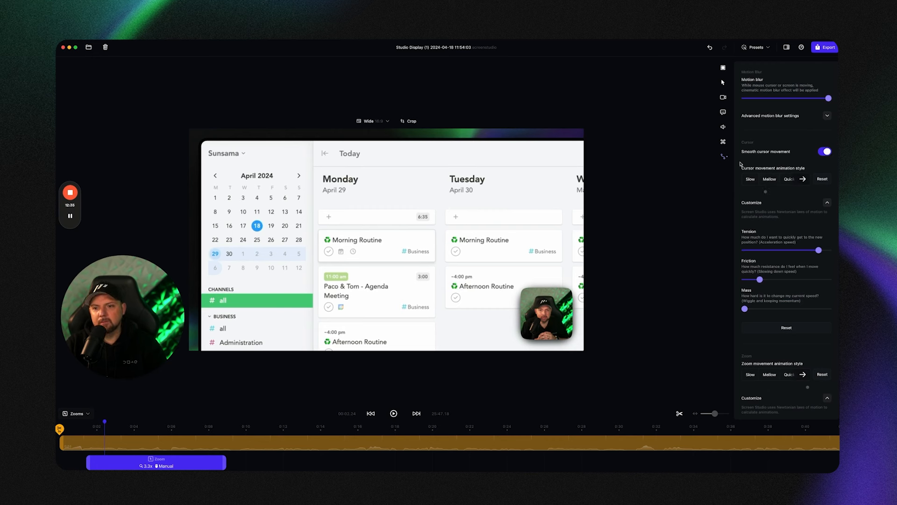
scroll(778, 262, up, 1)
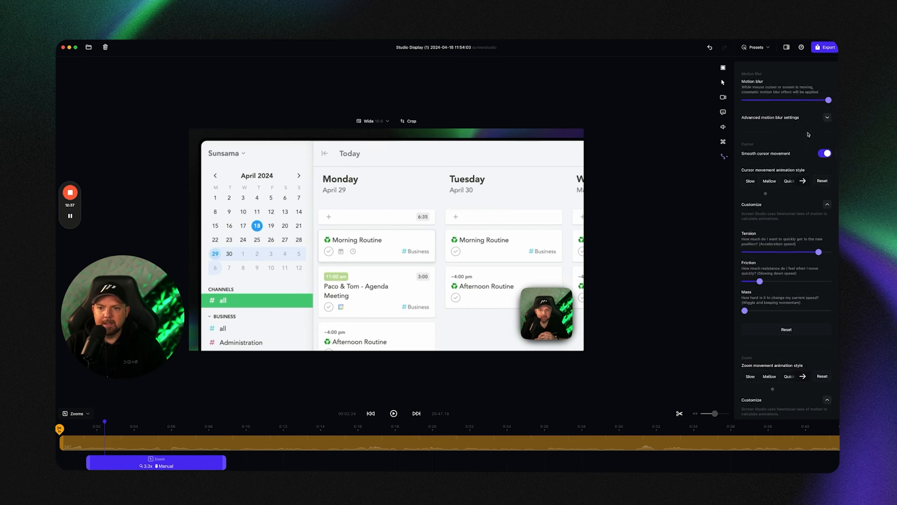
click(828, 119)
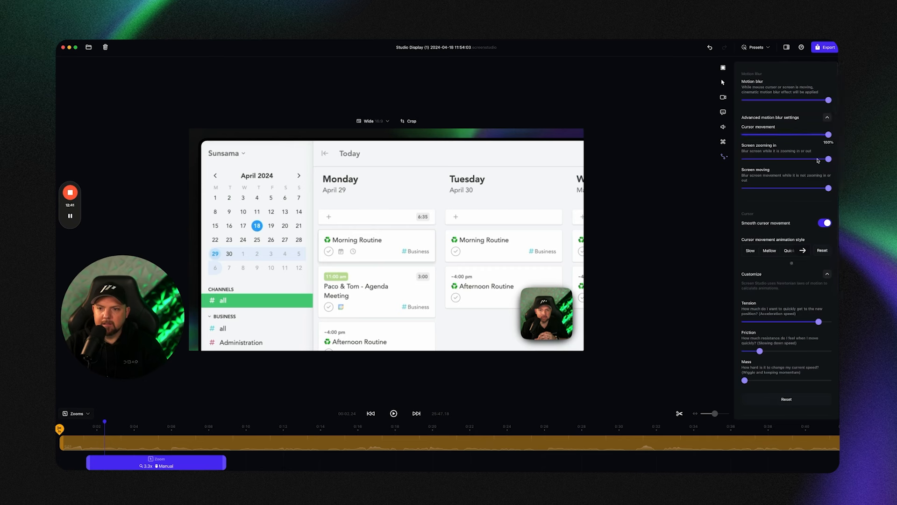
mouse_move(829, 159)
mouse_down()
mouse_move(778, 159)
mouse_move(816, 159)
mouse_up()
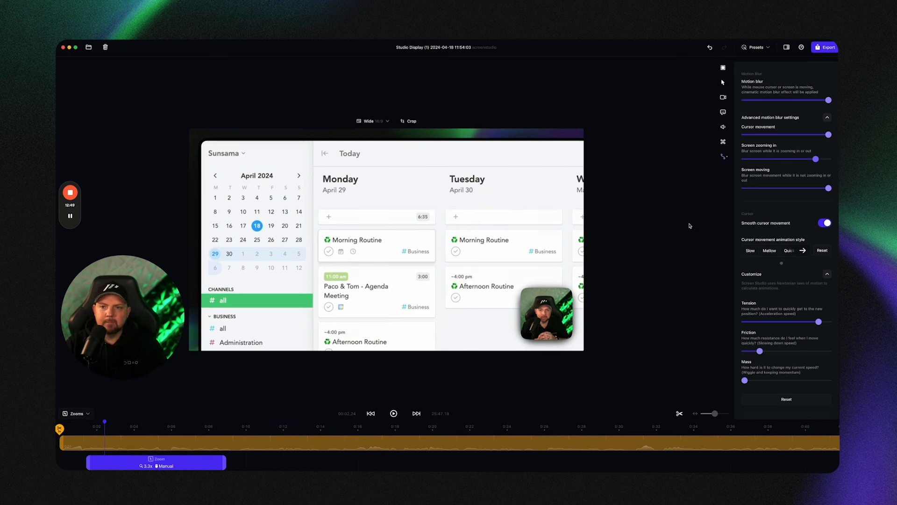
- Look at the saved presets, switch the canvas aspect ratio to Square and play the opening zoom in that format
click(770, 48)
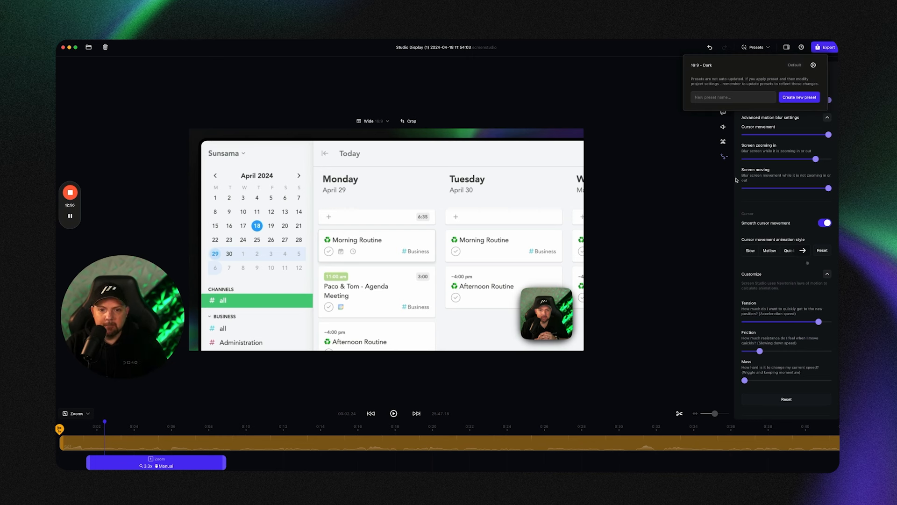
click(713, 173)
click(381, 120)
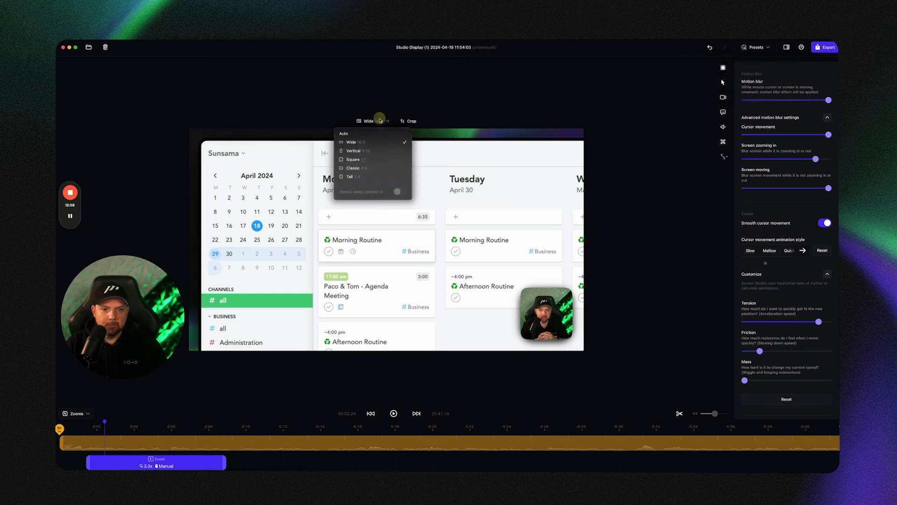
click(368, 159)
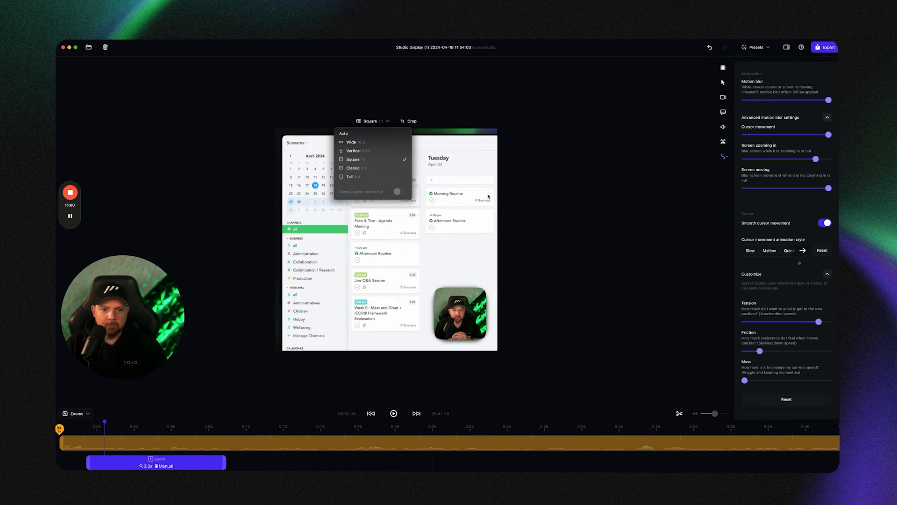
click(581, 190)
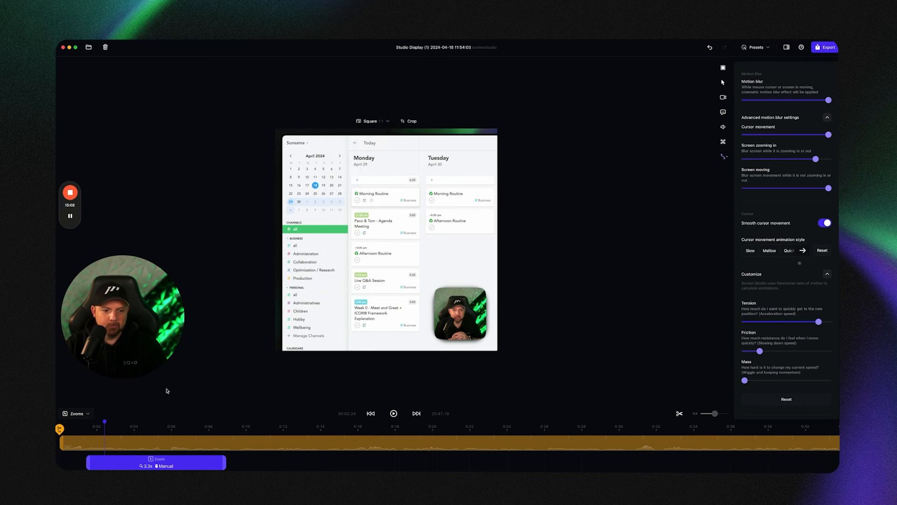
key(space)
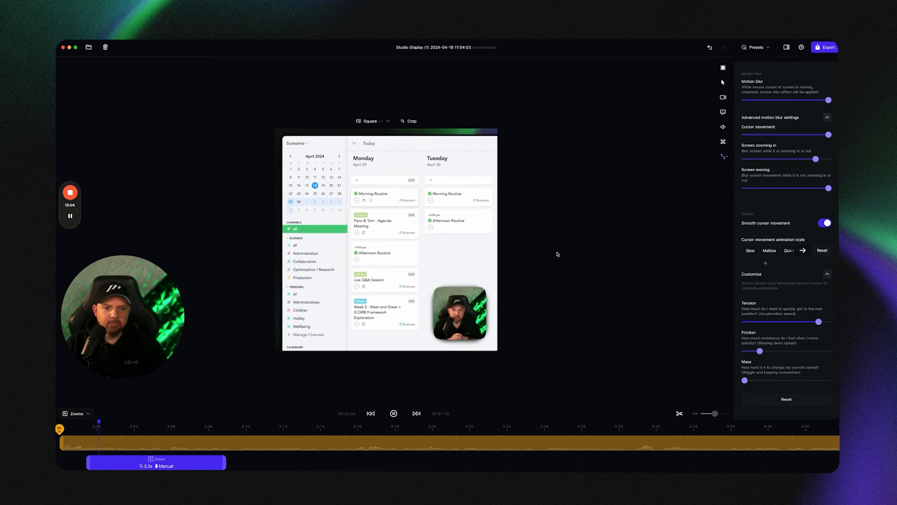
key(space)
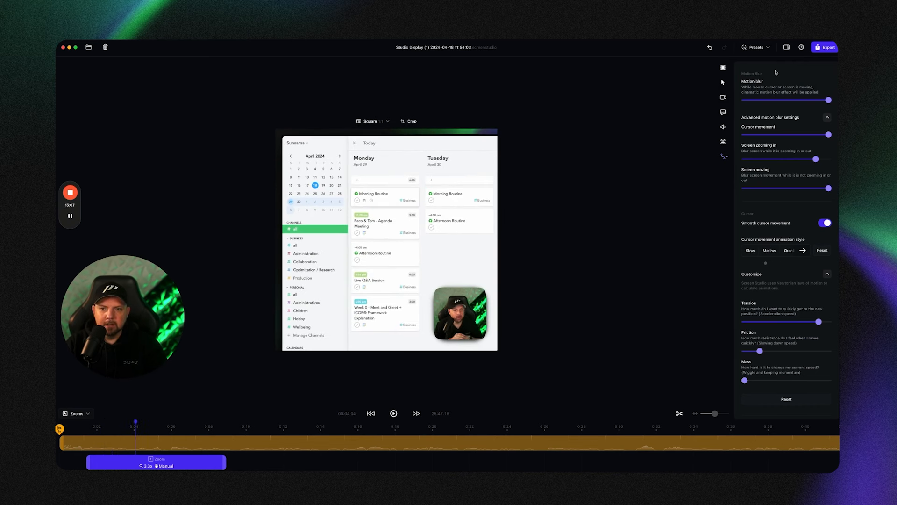
- Apply the saved 16:9 - Dark preset to the project
click(756, 48)
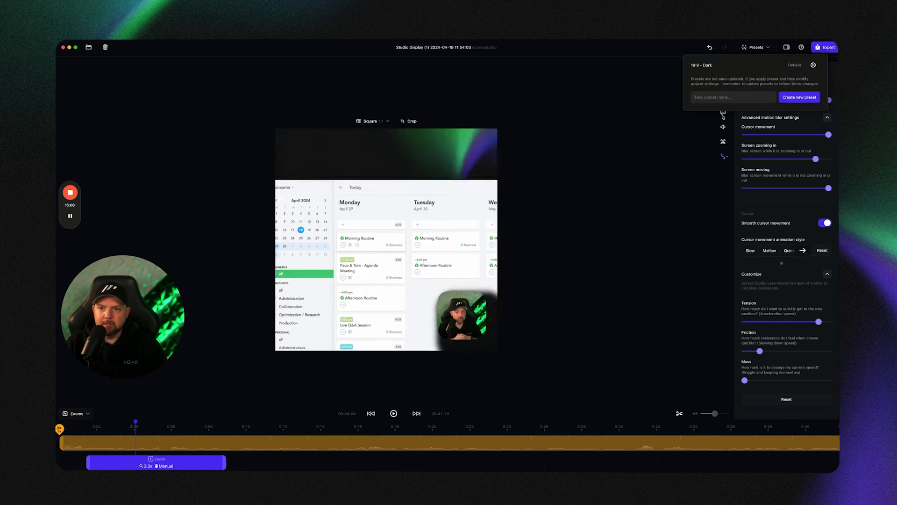
click(670, 158)
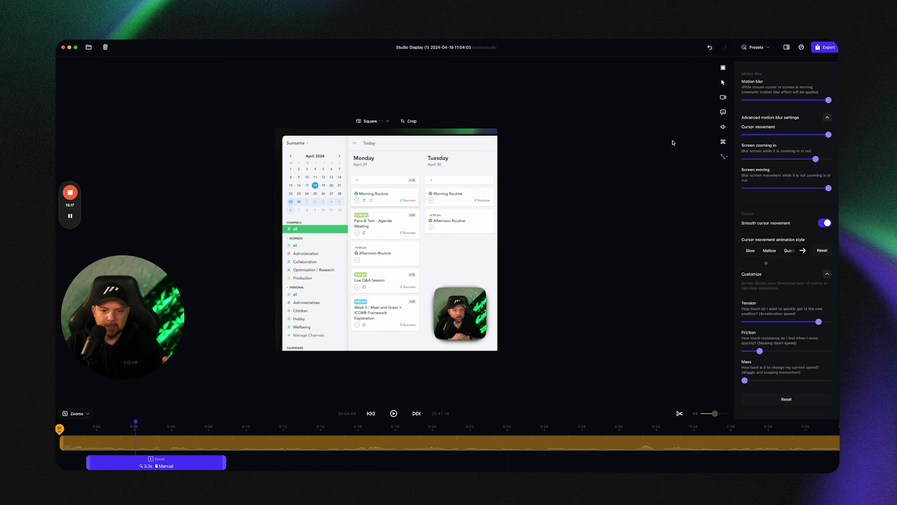
click(758, 49)
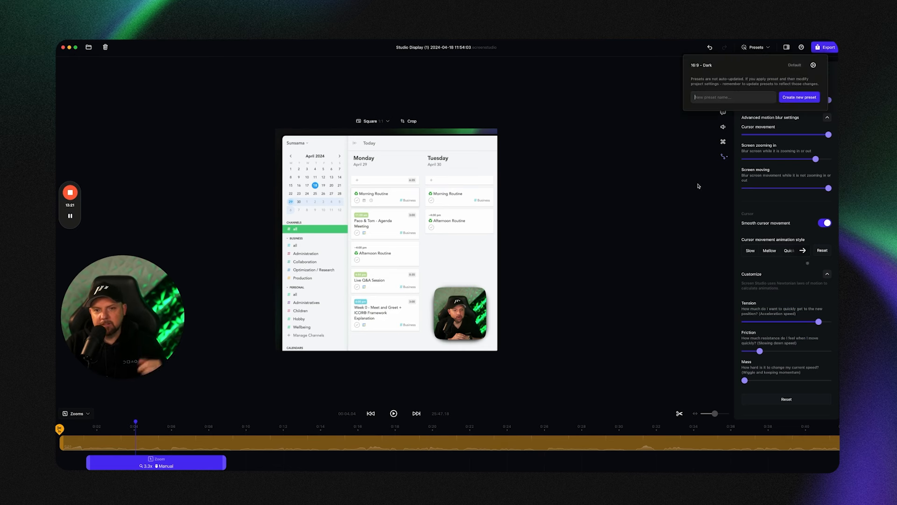
click(580, 288)
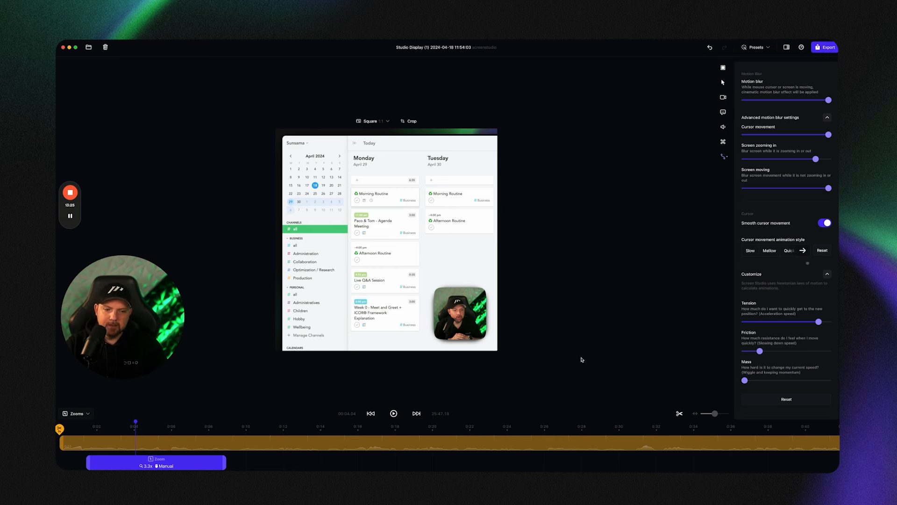
click(756, 47)
click(707, 65)
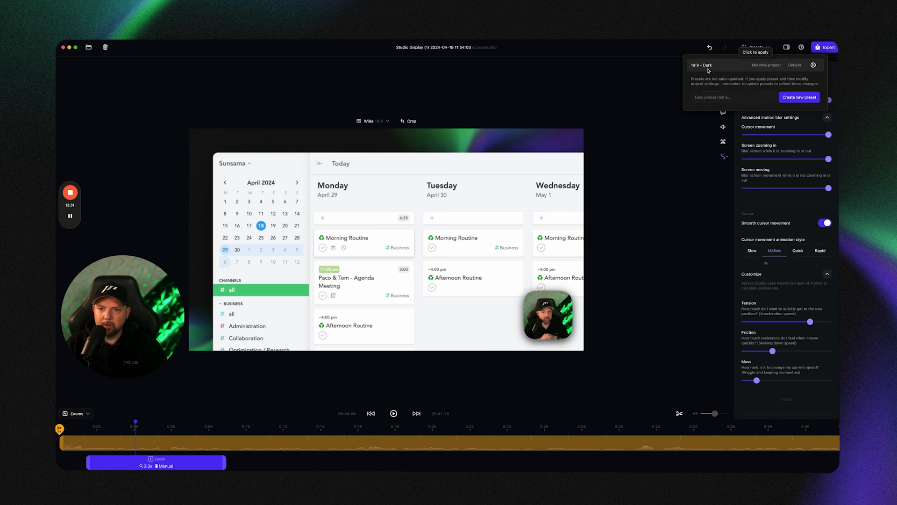
- Review the preset's cursor, camera and background settings and play the opening zoom from the start of the recording
click(723, 83)
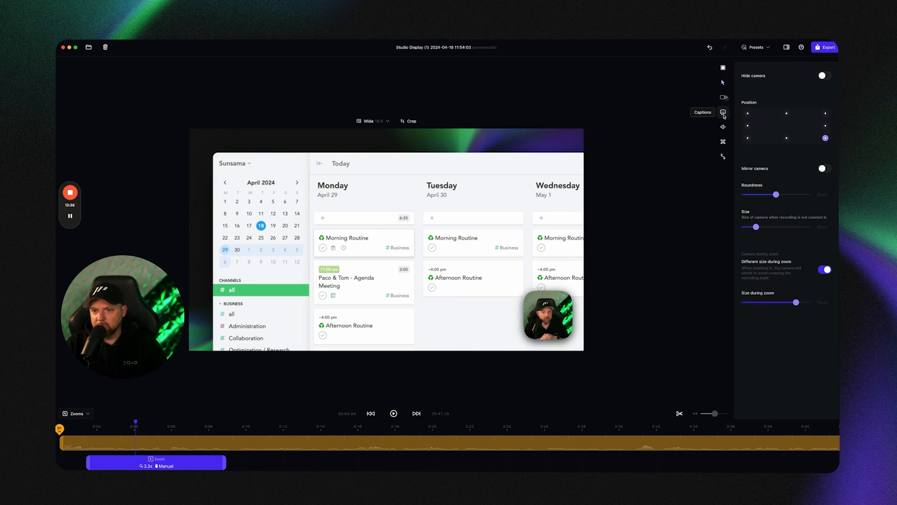
click(723, 68)
click(67, 426)
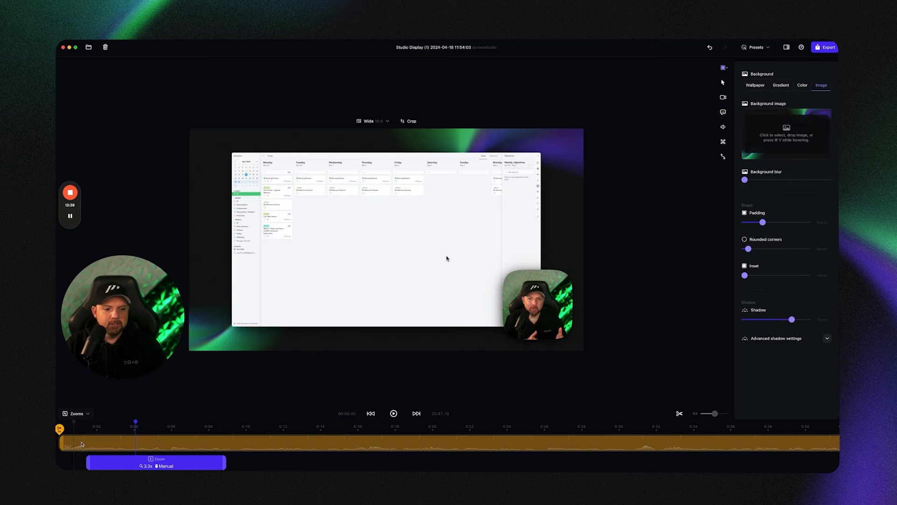
key(space)
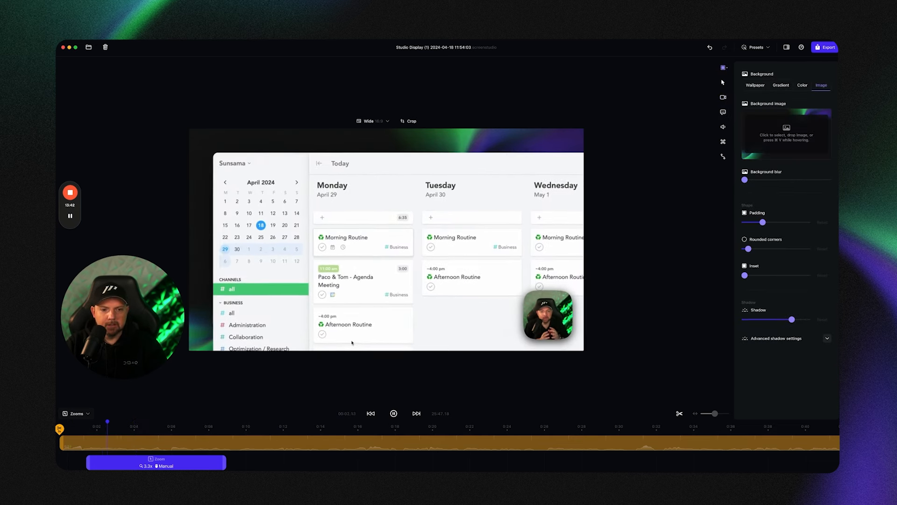
key(space)
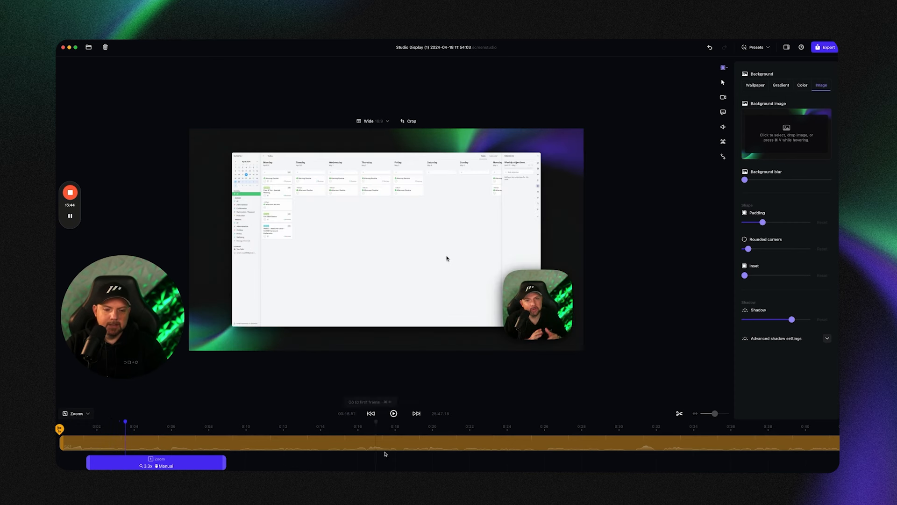
- Show the 16:9 - Dark preset's file in Finder and move the Finder window to a clear spot on the desktop
scroll(387, 453, down, 5)
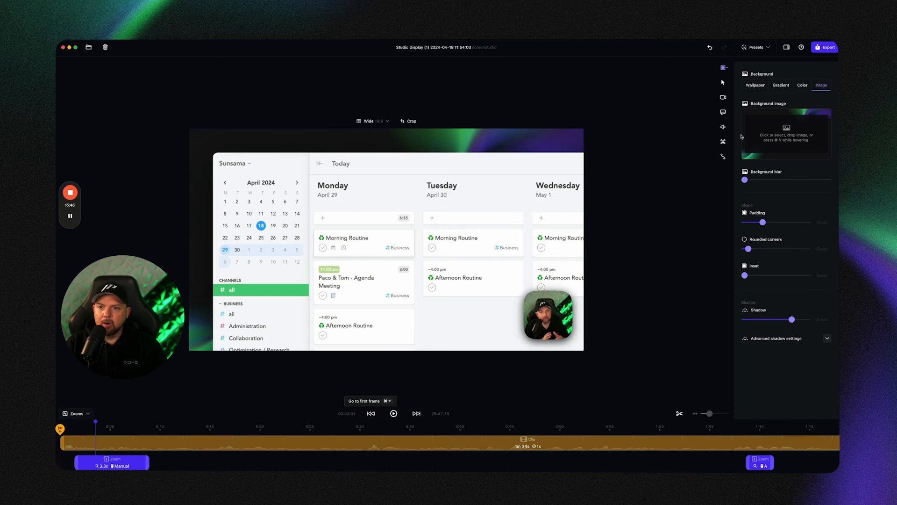
click(768, 48)
click(814, 65)
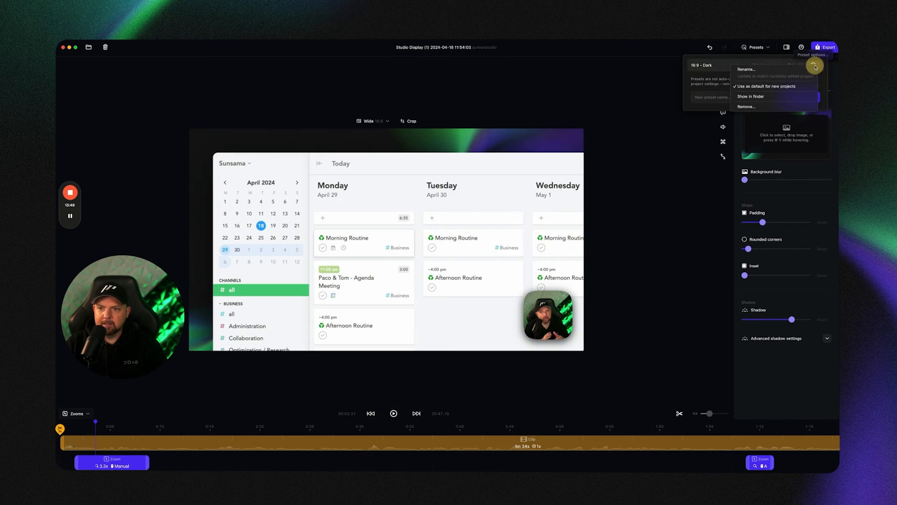
click(767, 96)
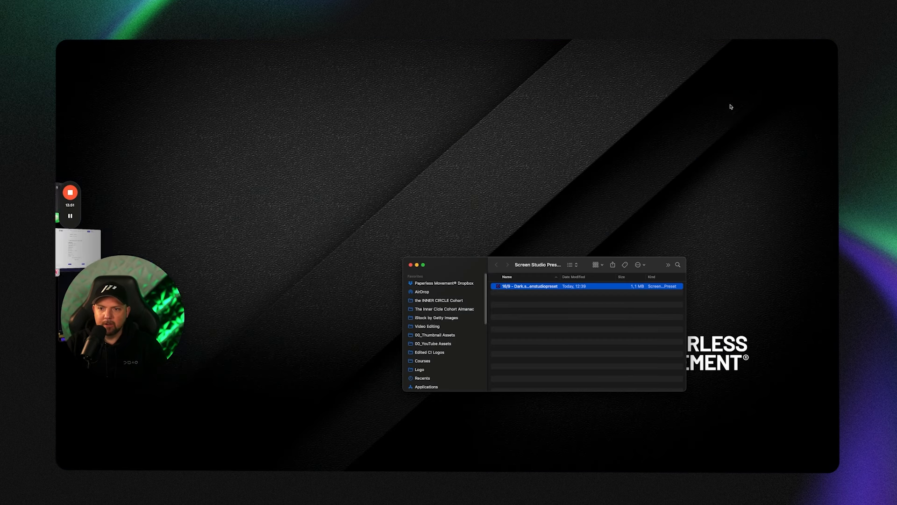
drag(532, 272, 444, 174)
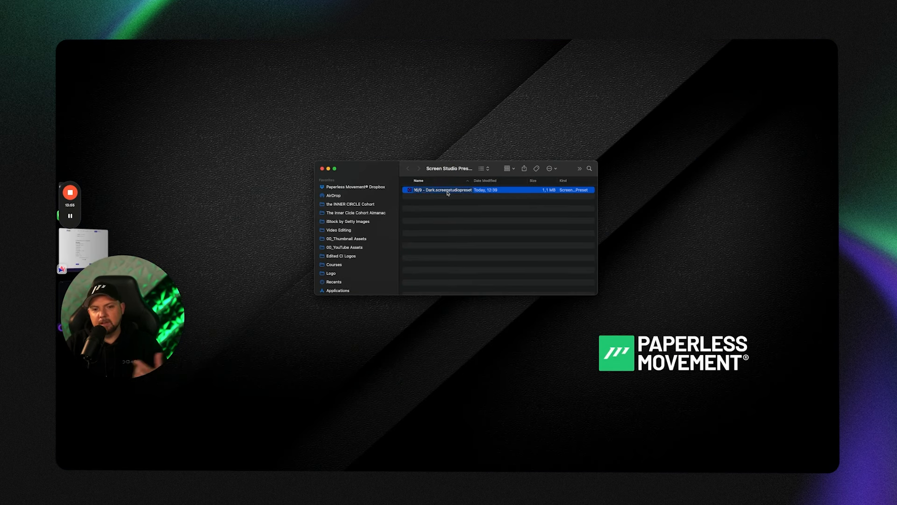
- Inspect the folder path of Screen Studio Presets in the Finder window
right_click(449, 167)
click(441, 169)
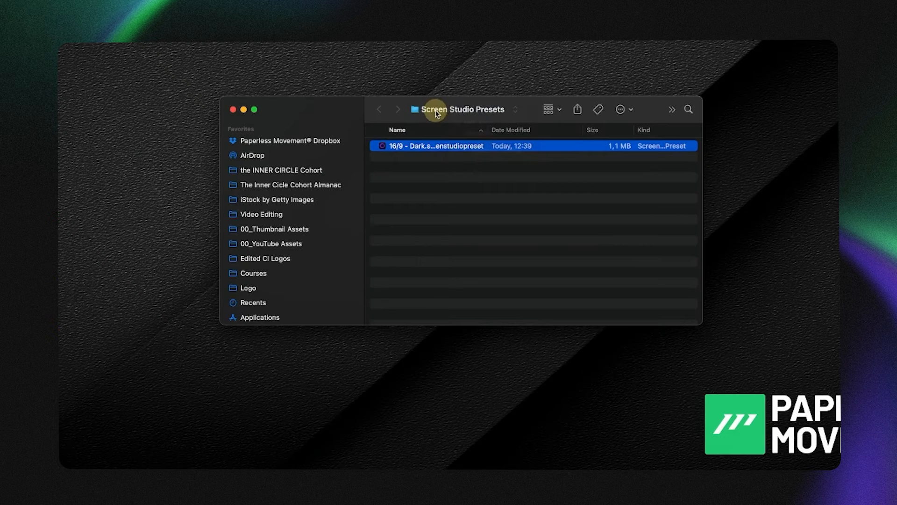
right_click(442, 169)
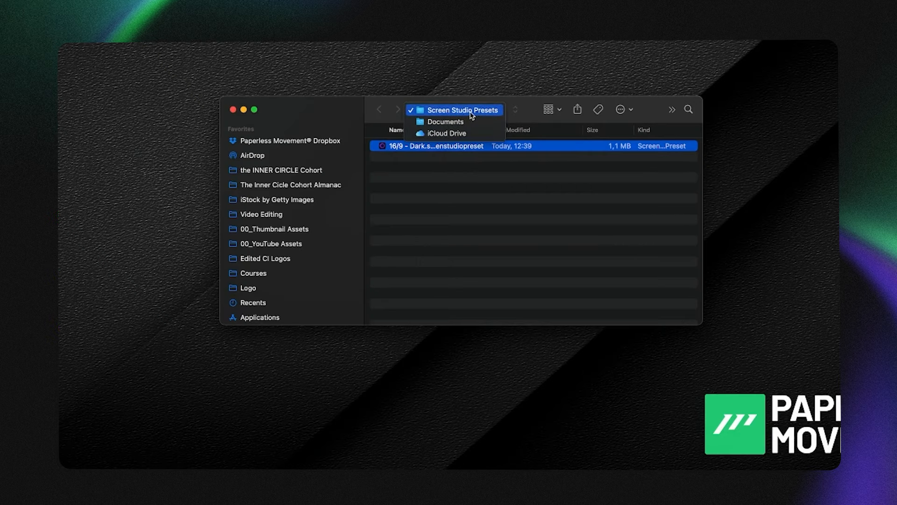
click(486, 115)
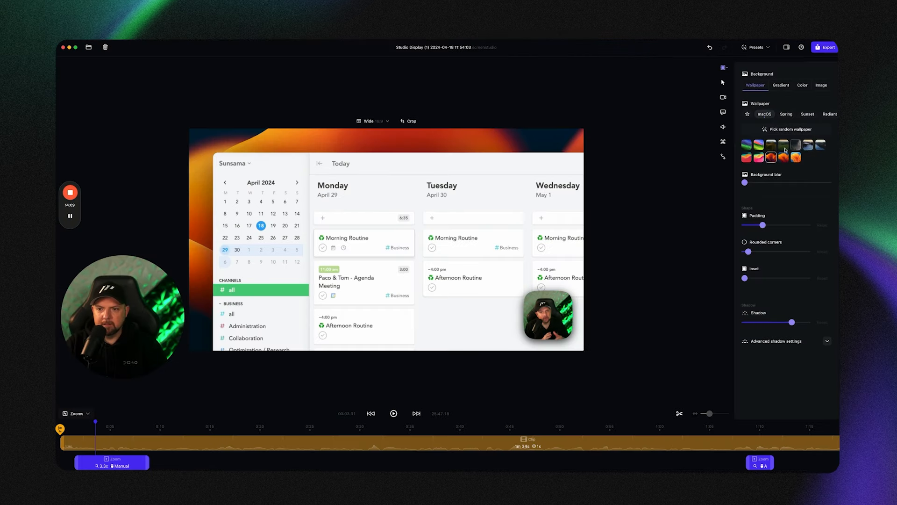
- Try the first macOS wallpaper as background and restore the look by reapplying the 16:9 - Dark preset
click(746, 144)
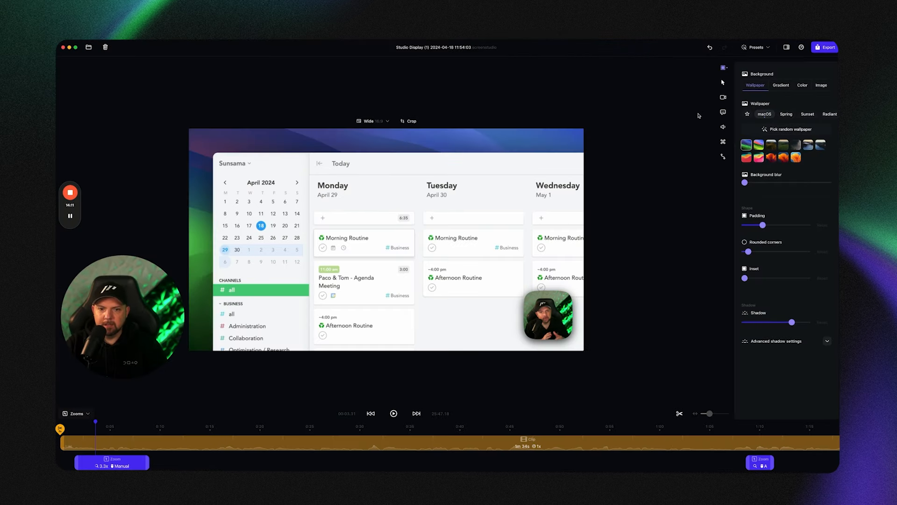
click(756, 48)
click(750, 65)
click(753, 50)
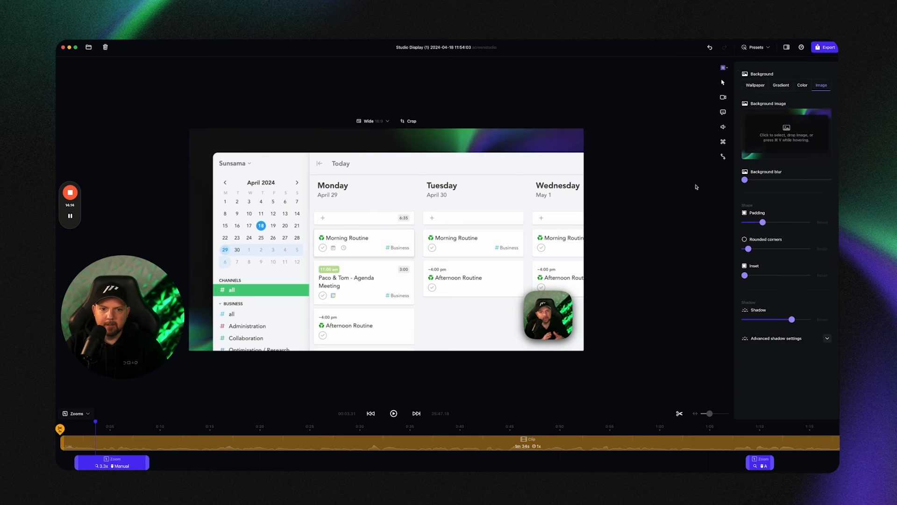
- Re-aim the opening manual zoom at the recording's top-left corner and set its zoom level to 2.7x
click(112, 460)
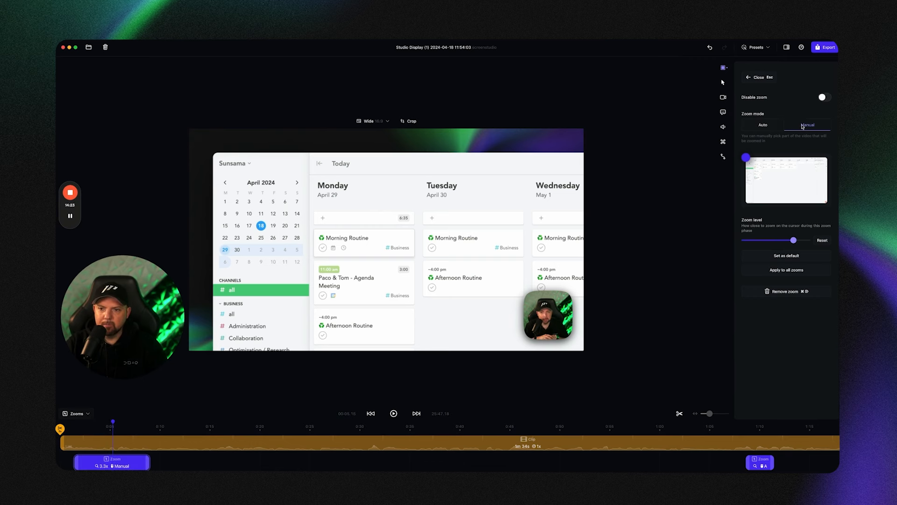
click(778, 164)
drag(781, 166, 742, 156)
mouse_move(793, 240)
mouse_down()
mouse_move(823, 239)
mouse_move(732, 238)
mouse_move(783, 241)
mouse_up()
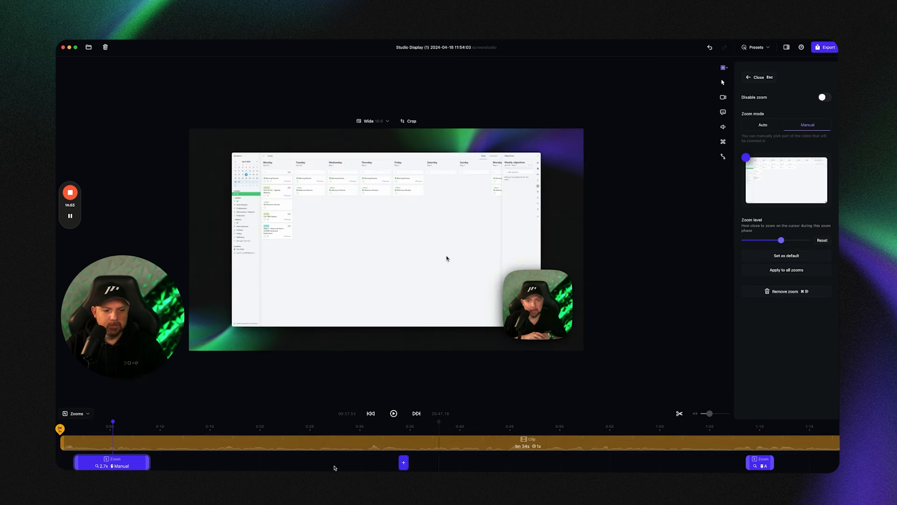
- Disable the opening manual zoom and enable it again
click(825, 97)
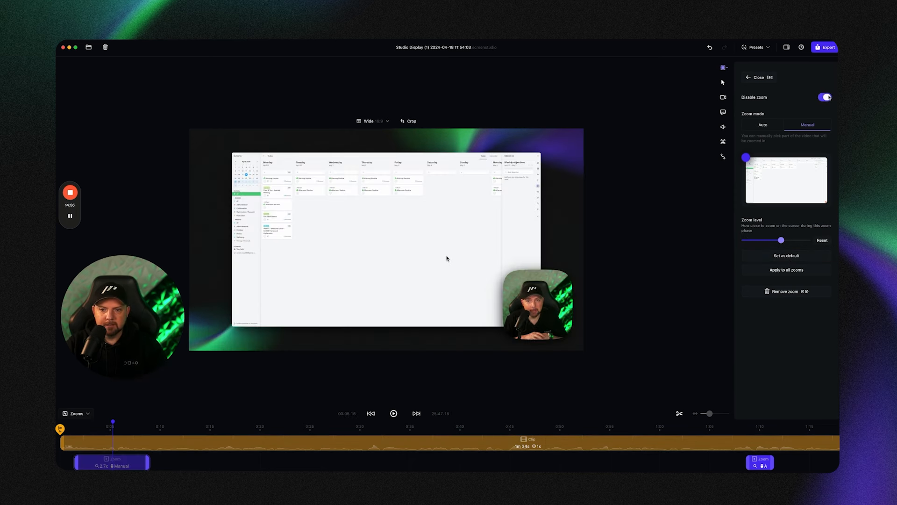
click(825, 97)
- Review the project's cursor, camera, transcript, audio, keyboard shortcut and animation settings one after another
click(723, 83)
click(723, 97)
click(723, 112)
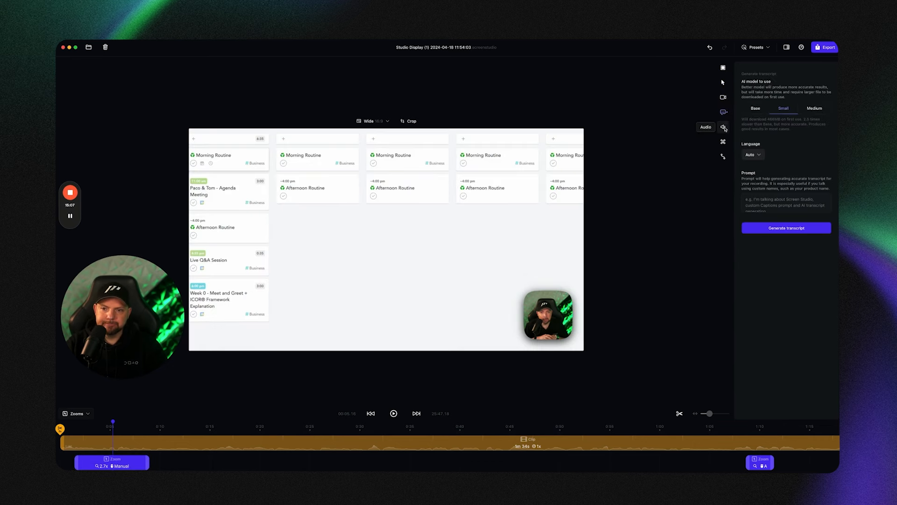
click(723, 126)
click(724, 142)
click(723, 157)
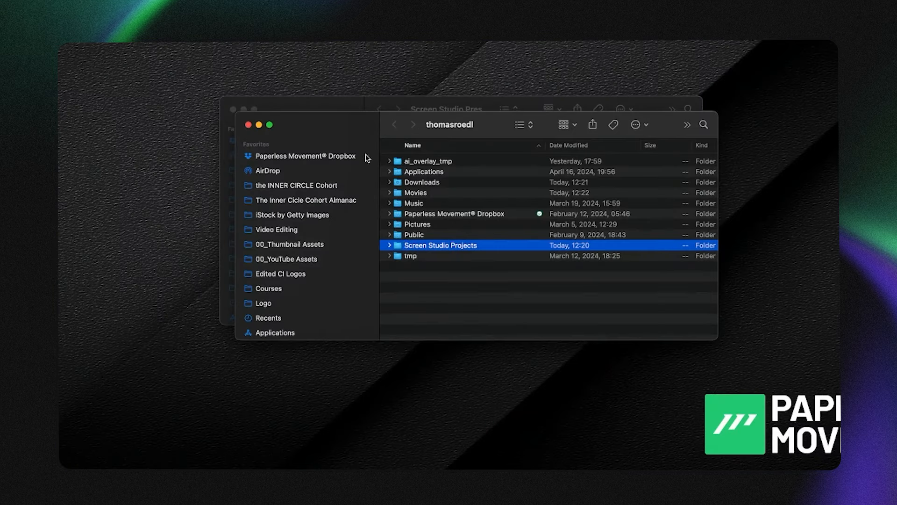
click(390, 246)
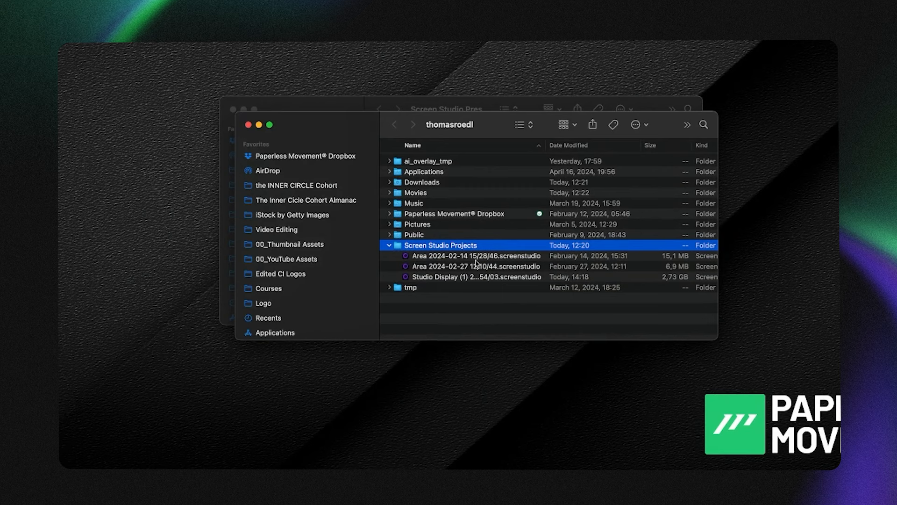
click(475, 258)
right_click(499, 258)
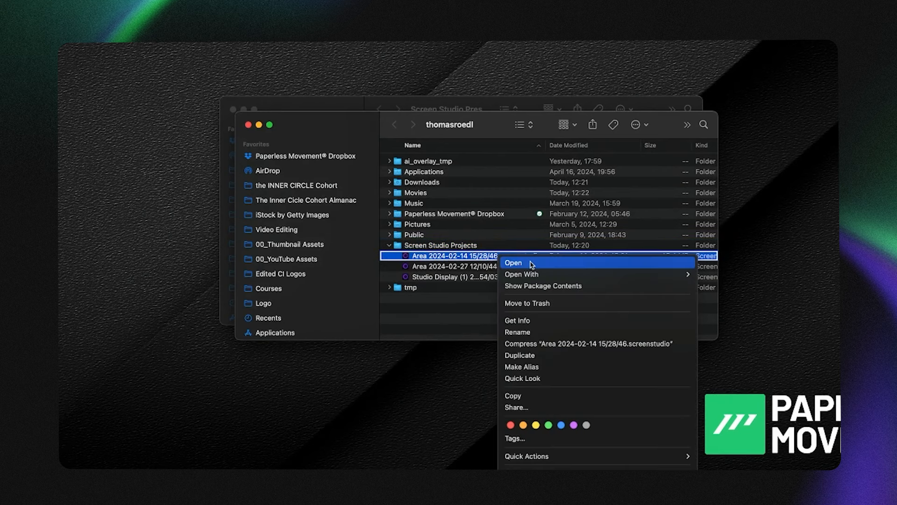
click(595, 289)
drag(464, 126, 384, 156)
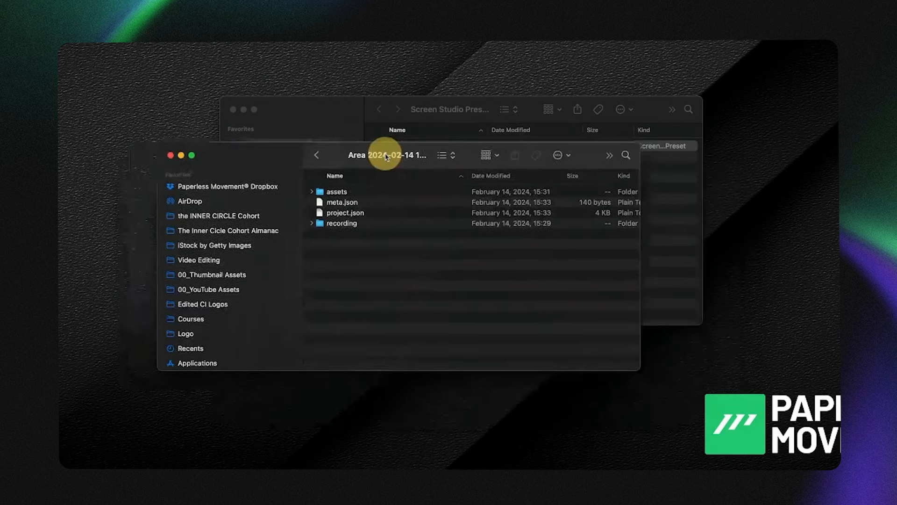
- Expand the recording folder in the Studio Display project's package, preview channel-3-webcam-0.mp4 and close the preview
click(311, 223)
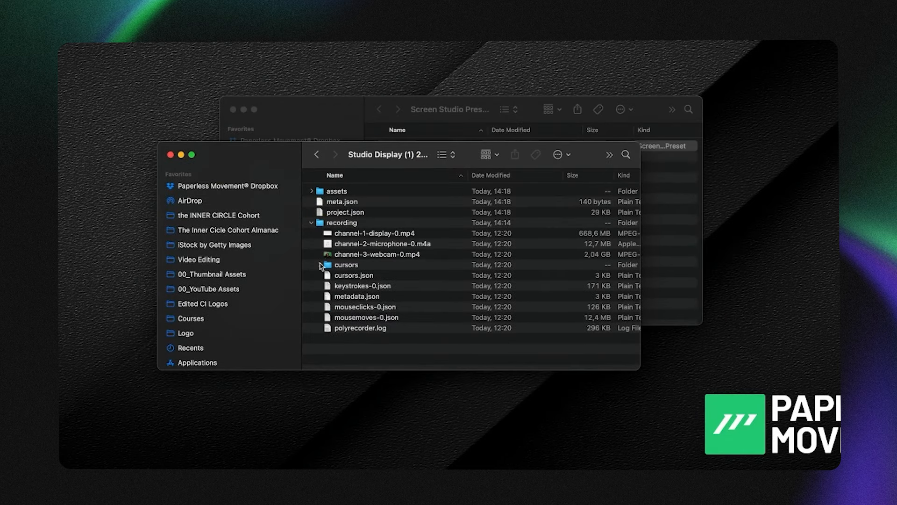
click(321, 265)
click(319, 264)
click(368, 254)
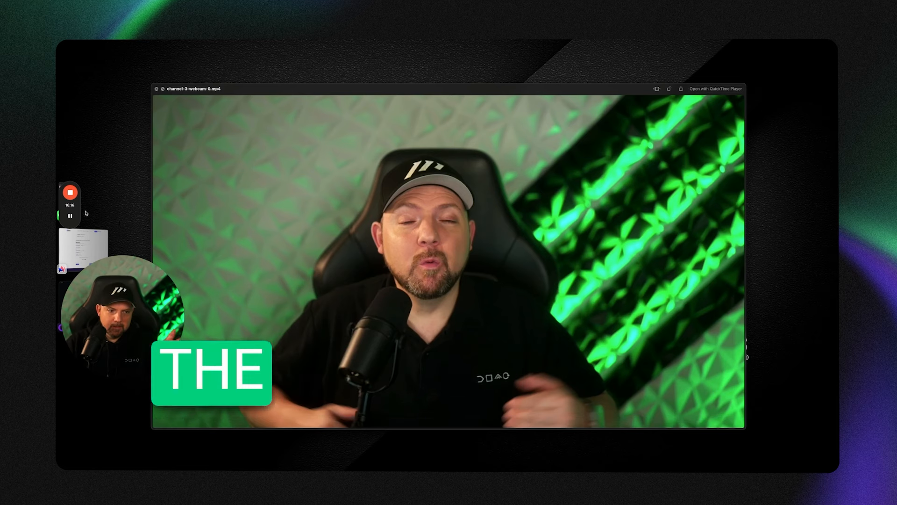
click(157, 89)
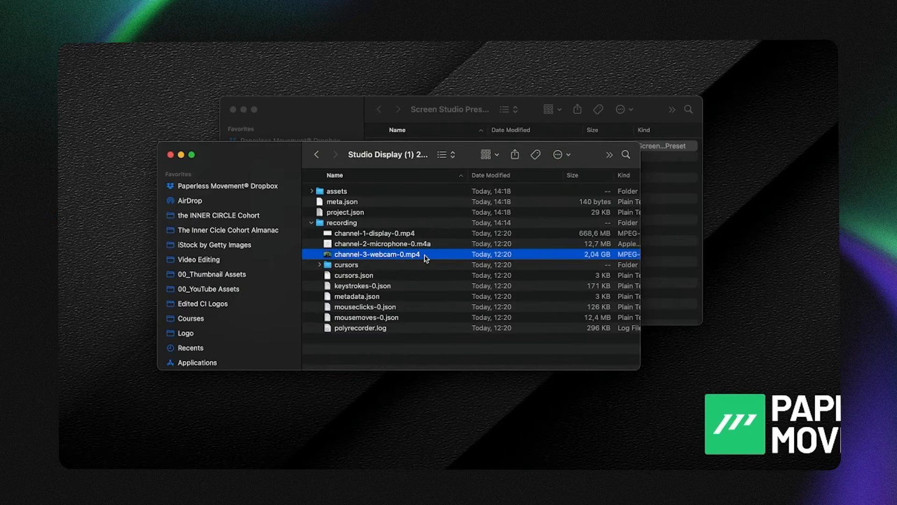
- Expand the cursors folder inside the recording folder and look through its cursor images, starting from arrow.png
click(320, 265)
click(320, 265)
click(320, 265)
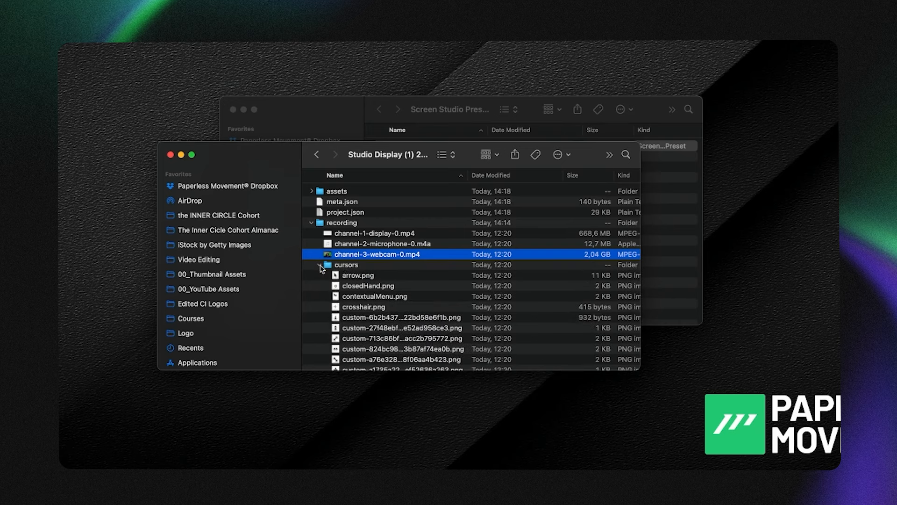
click(386, 277)
scroll(388, 323, down, 10)
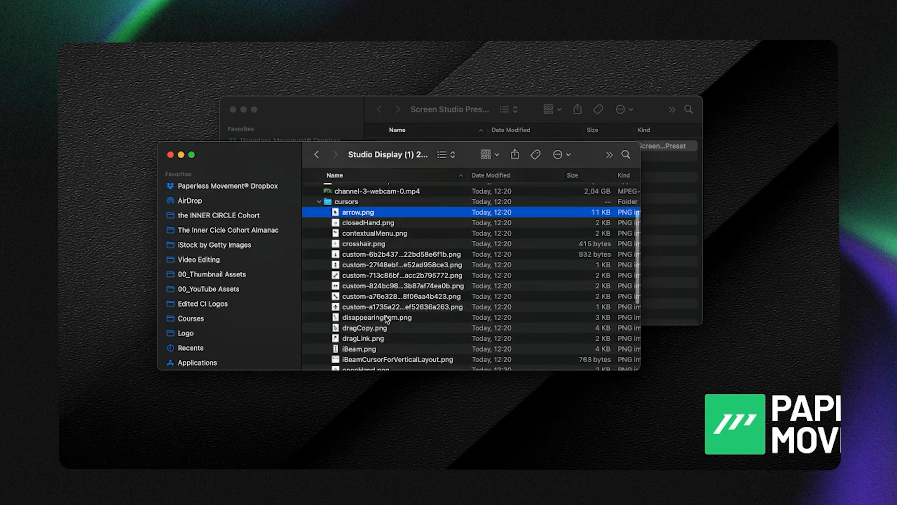